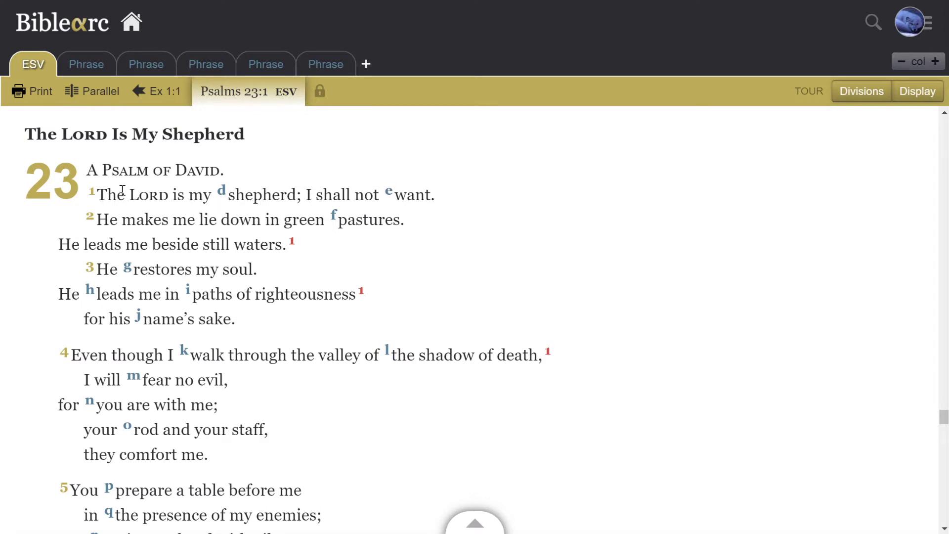
{"action": "scroll", "coordinate": [184, 200], "scroll_direction": "down", "scroll_amount": 5}
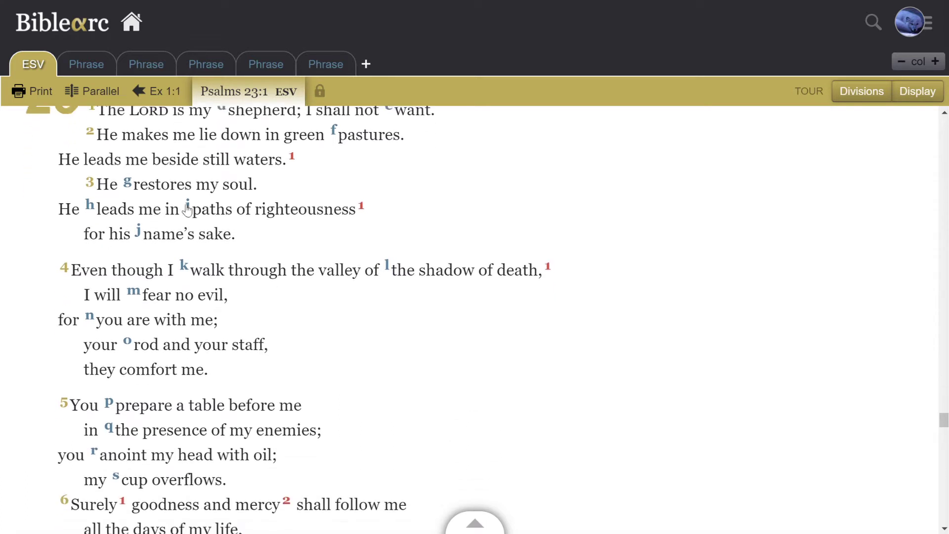
{"action": "scroll", "coordinate": [206, 251], "scroll_direction": "up", "scroll_amount": 3}
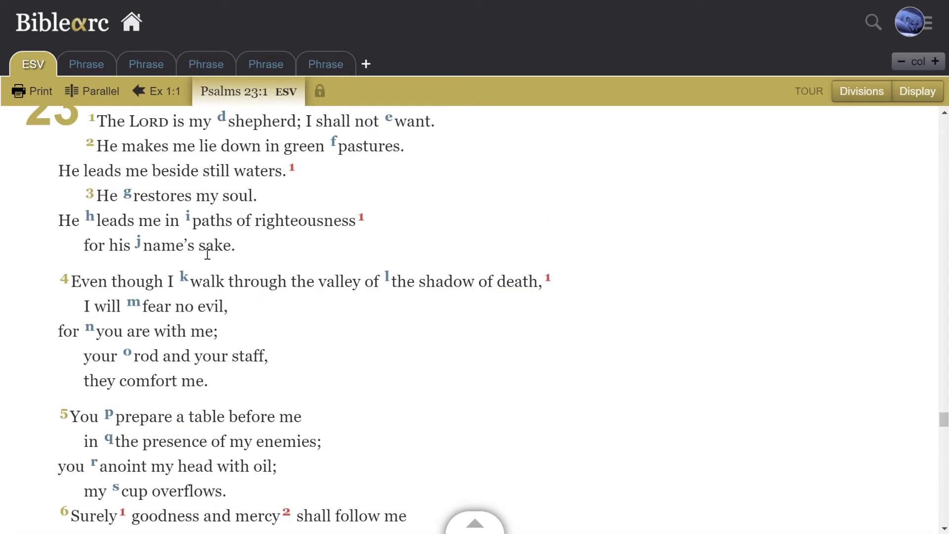
{"action": "scroll", "coordinate": [207, 255], "scroll_direction": "up", "scroll_amount": 2}
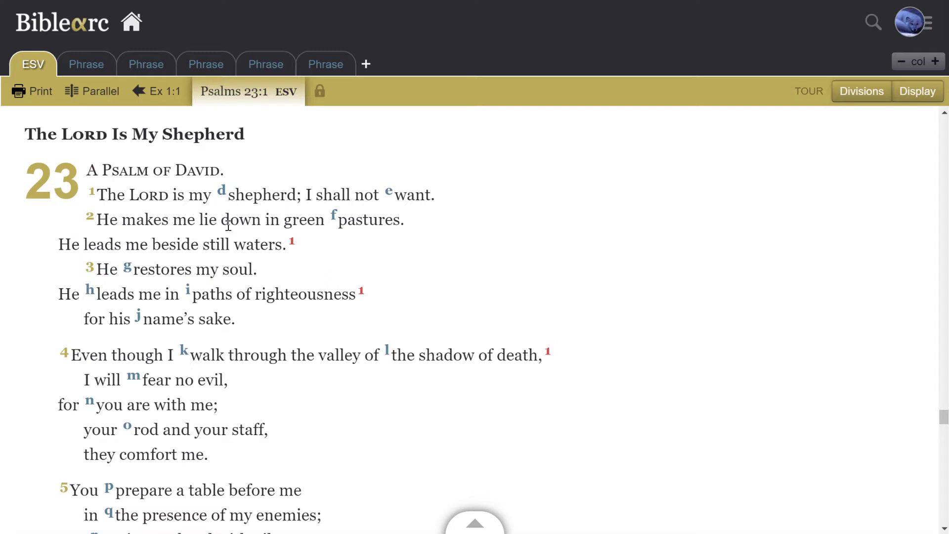
Add a new Phrasing module tab and load Psalms 23:1-6 in the ESV into it
{"action": "left_click", "coordinate": [367, 66]}
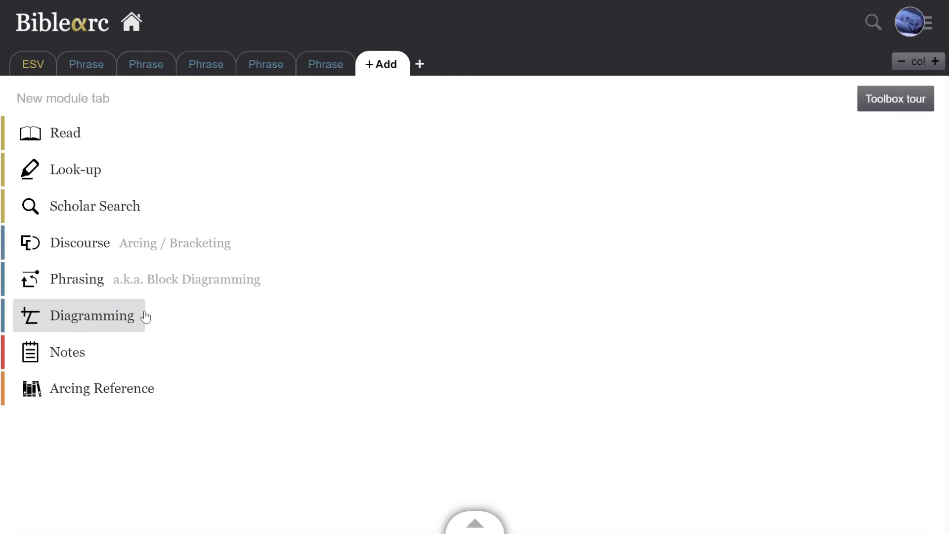
{"action": "left_click", "coordinate": [149, 284]}
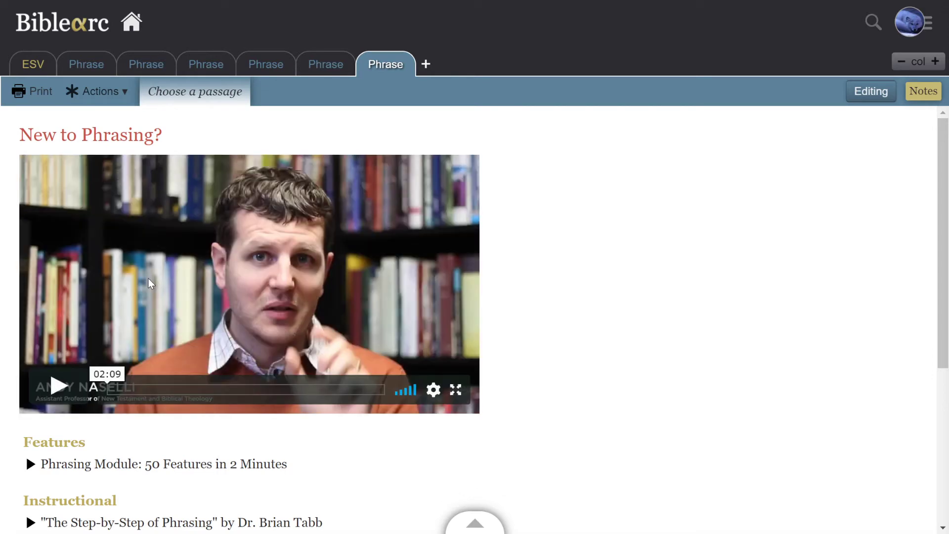
{"action": "left_click", "coordinate": [178, 100]}
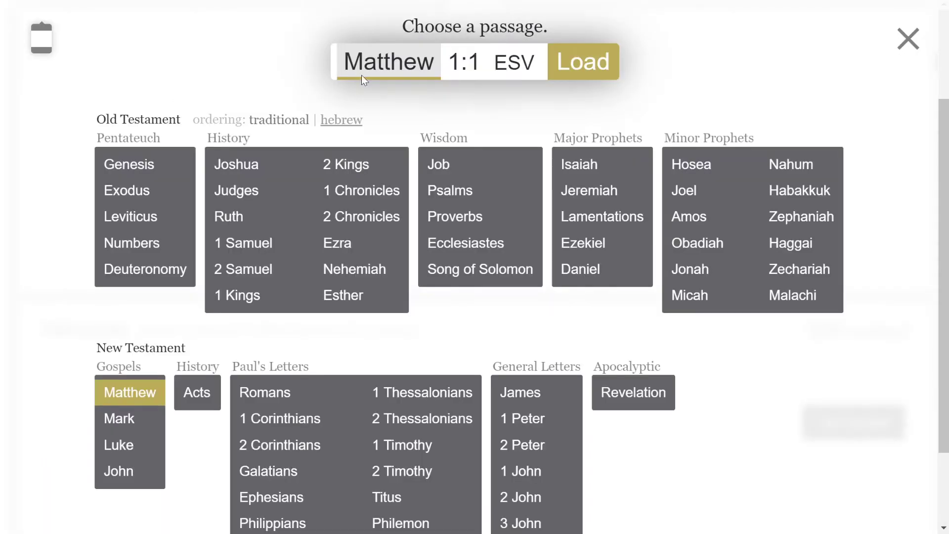
{"action": "left_click", "coordinate": [483, 199]}
{"action": "scroll", "coordinate": [173, 364], "scroll_direction": "down", "scroll_amount": 2}
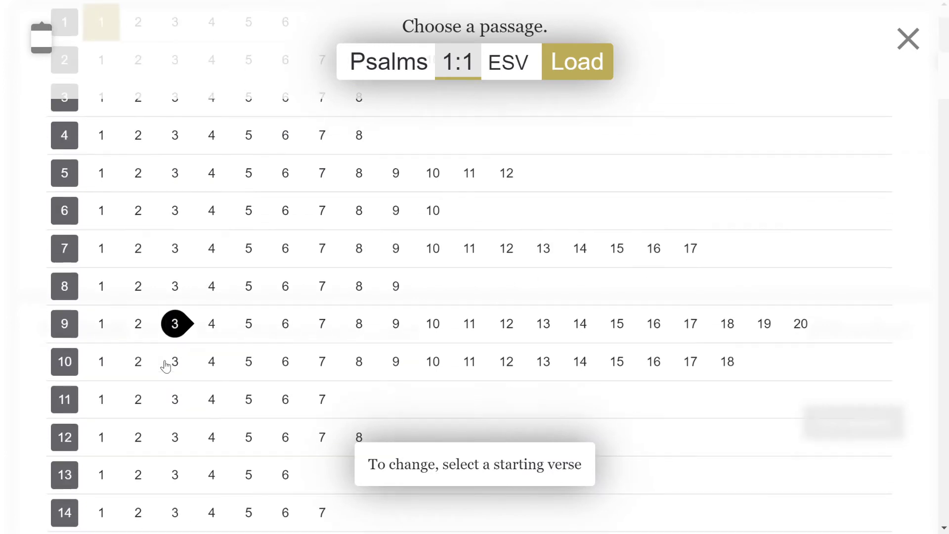
{"action": "scroll", "coordinate": [170, 366], "scroll_direction": "down", "scroll_amount": 5}
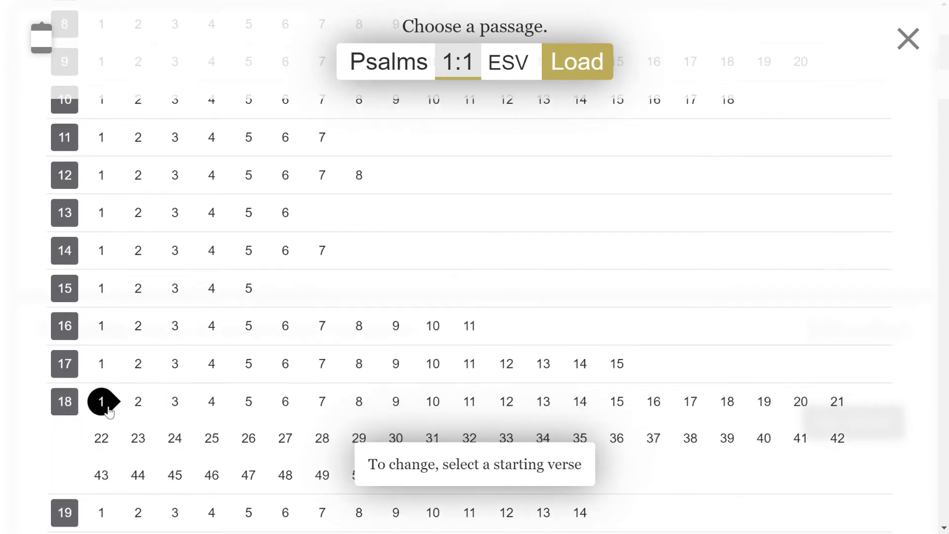
{"action": "scroll", "coordinate": [109, 412], "scroll_direction": "down", "scroll_amount": 5}
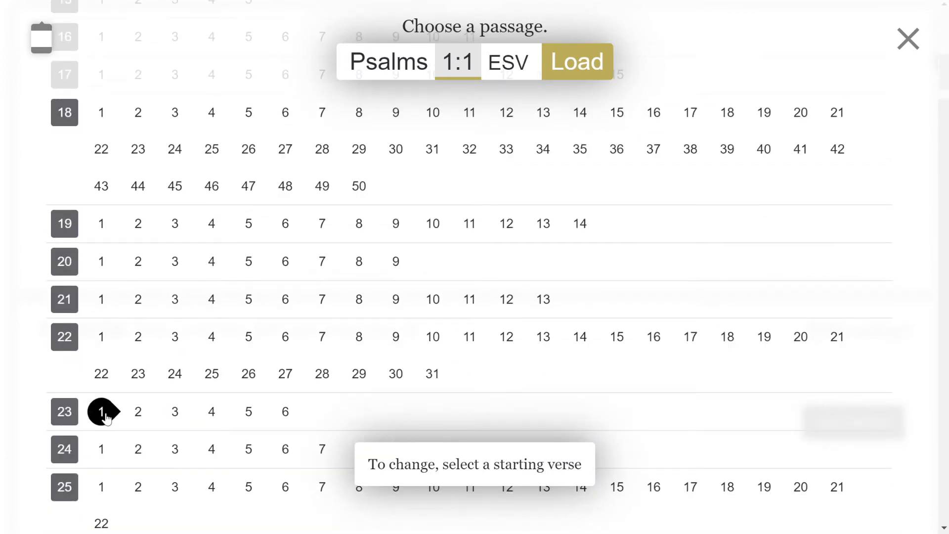
{"action": "left_click", "coordinate": [106, 417]}
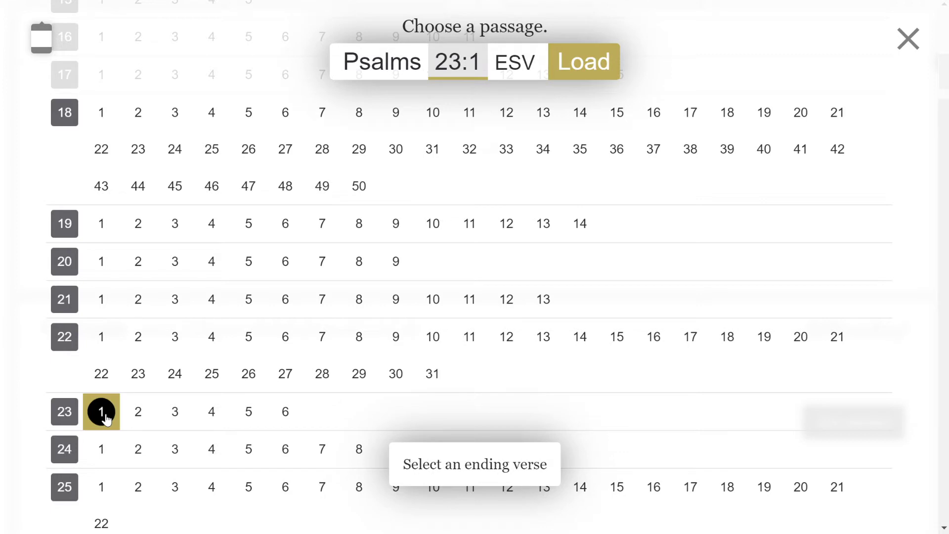
{"action": "left_click", "coordinate": [283, 414]}
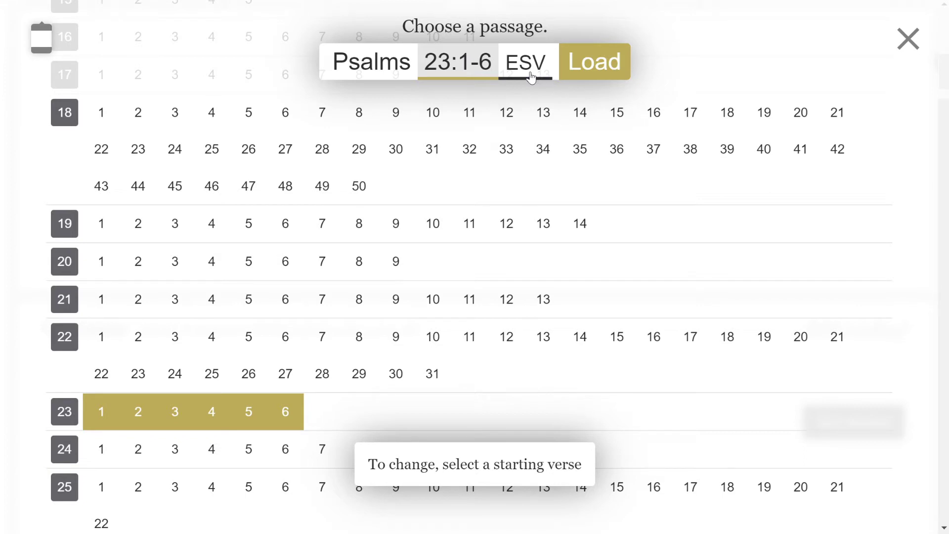
{"action": "left_click", "coordinate": [592, 65]}
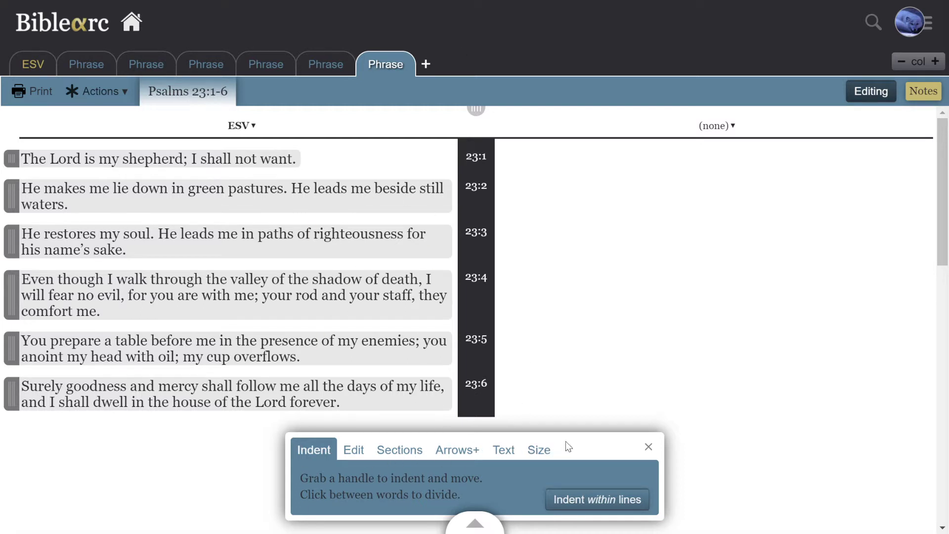
Look at the passage with editing off and on, and review the Edit, Sections, Arrows+, Text and Size tools before returning to Indent
{"action": "left_click", "coordinate": [872, 99]}
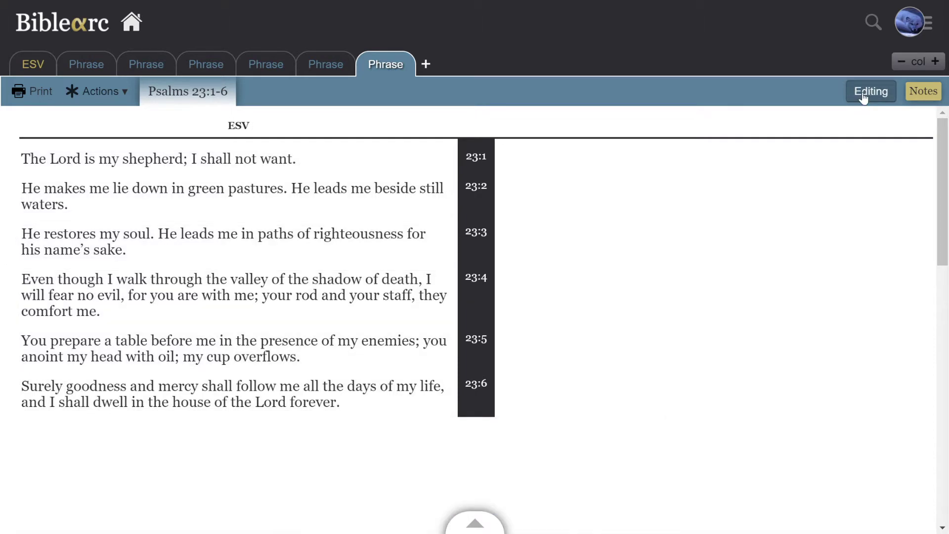
{"action": "left_click", "coordinate": [864, 99]}
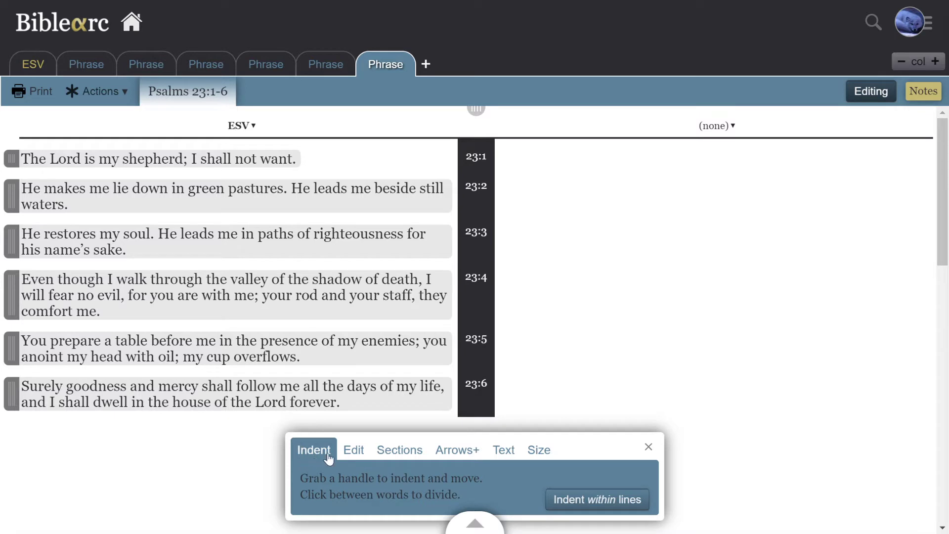
{"action": "left_click", "coordinate": [360, 451]}
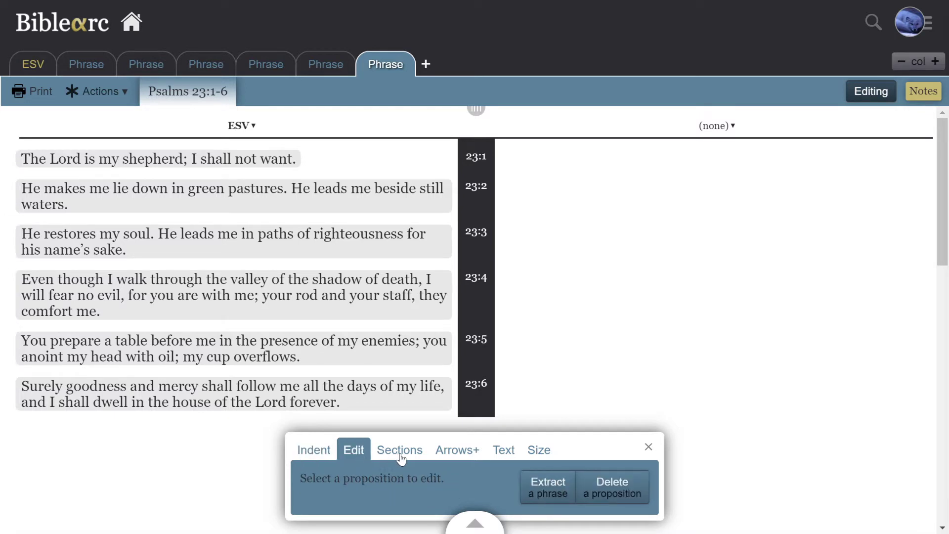
{"action": "left_click", "coordinate": [399, 456]}
{"action": "left_click", "coordinate": [456, 459]}
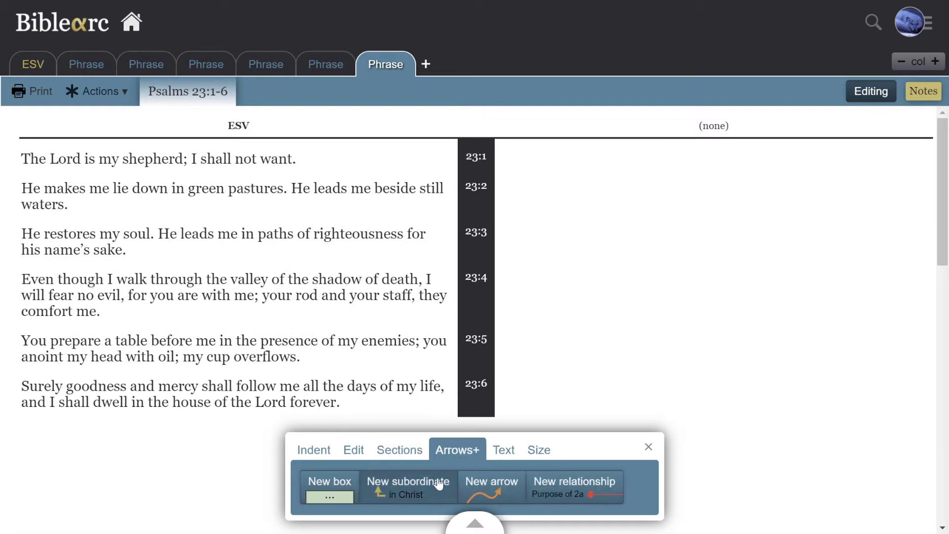
{"action": "left_click", "coordinate": [505, 460]}
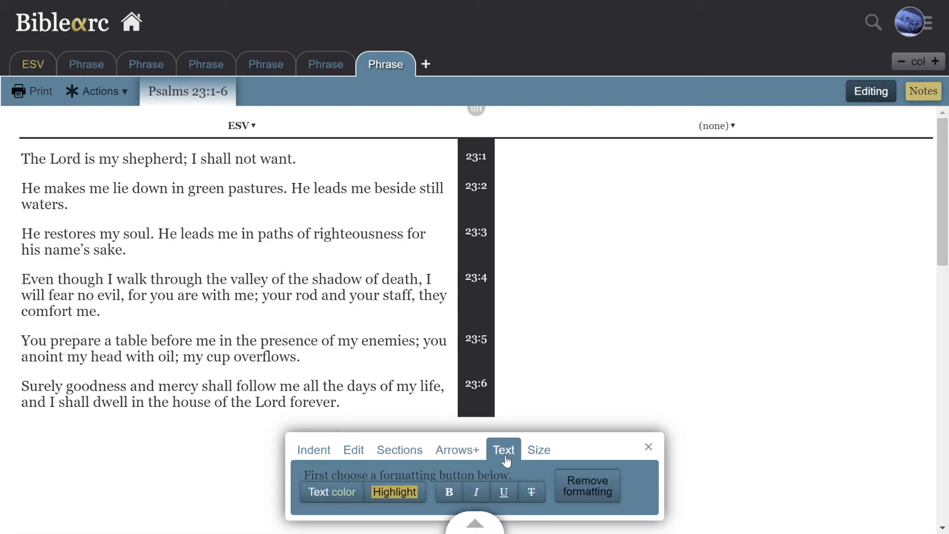
{"action": "left_click", "coordinate": [533, 459]}
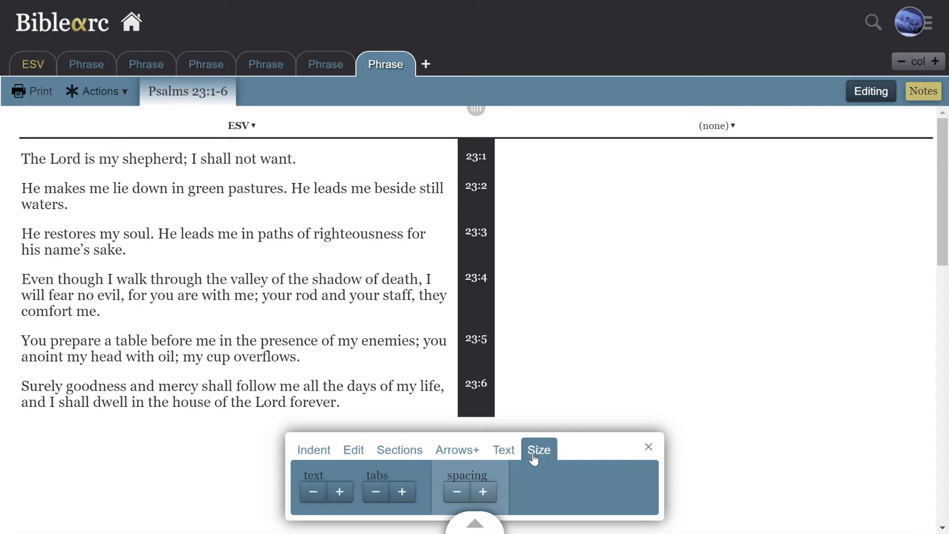
{"action": "left_click", "coordinate": [309, 454]}
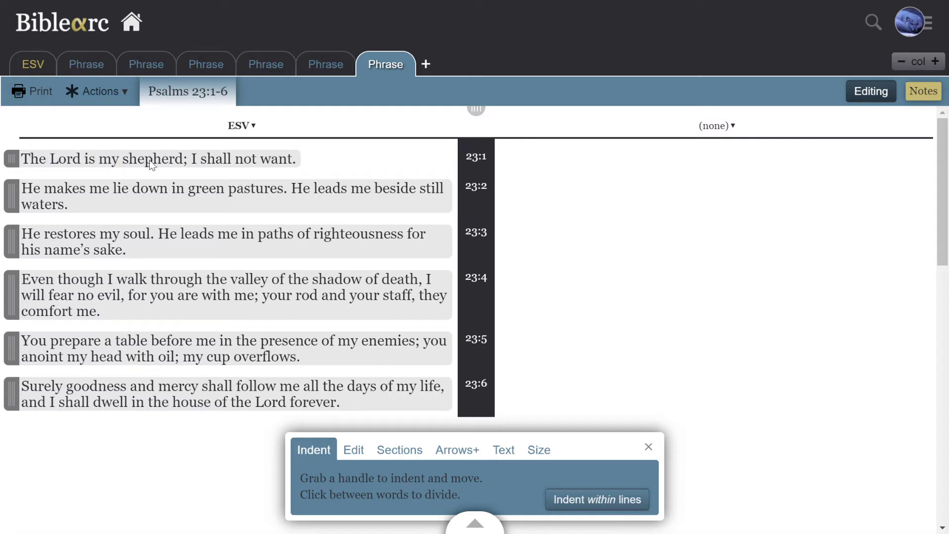
Divide verse 1 after "shepherd;" and indent "I shall not want." one level beneath it
{"action": "left_click", "coordinate": [190, 159]}
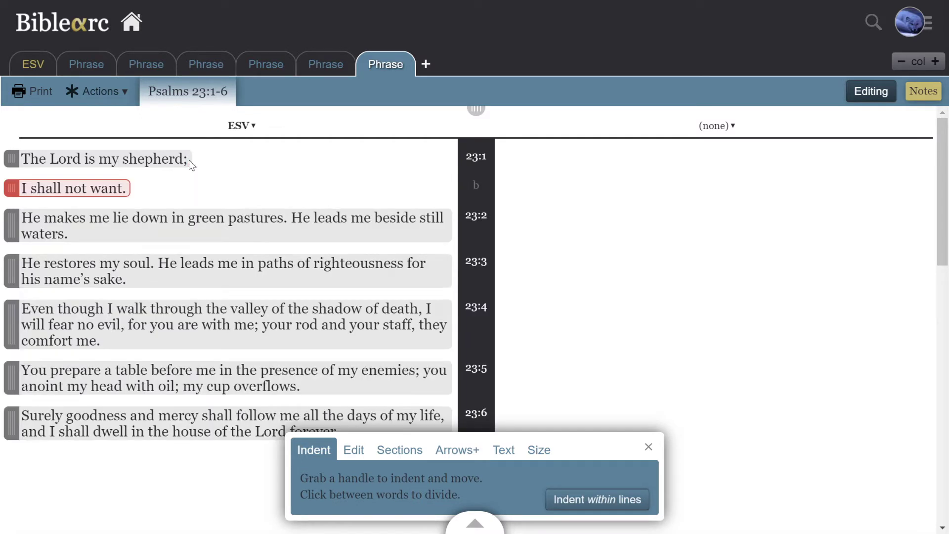
{"action": "left_click_drag", "start_coordinate": [11, 188], "coordinate": [59, 189]}
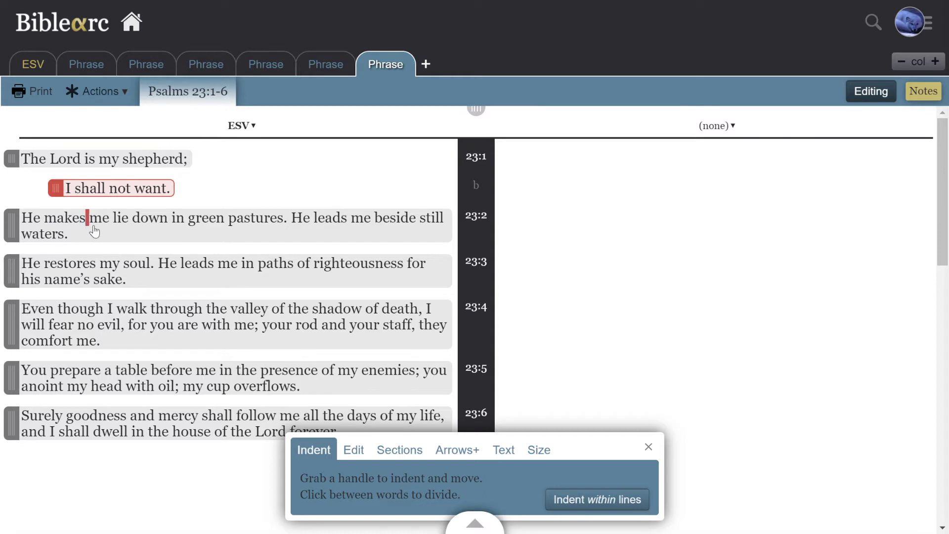
Divide verses 2 and 3 before each "He leads me" and before "for his name's sake.", indenting that last phrase beneath "righteousness"
{"action": "left_click", "coordinate": [290, 217]}
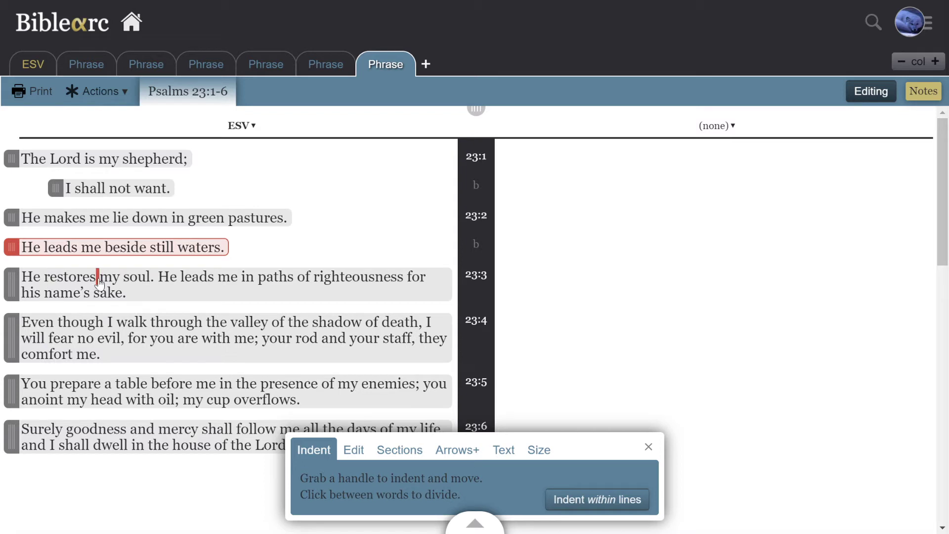
{"action": "left_click", "coordinate": [156, 277]}
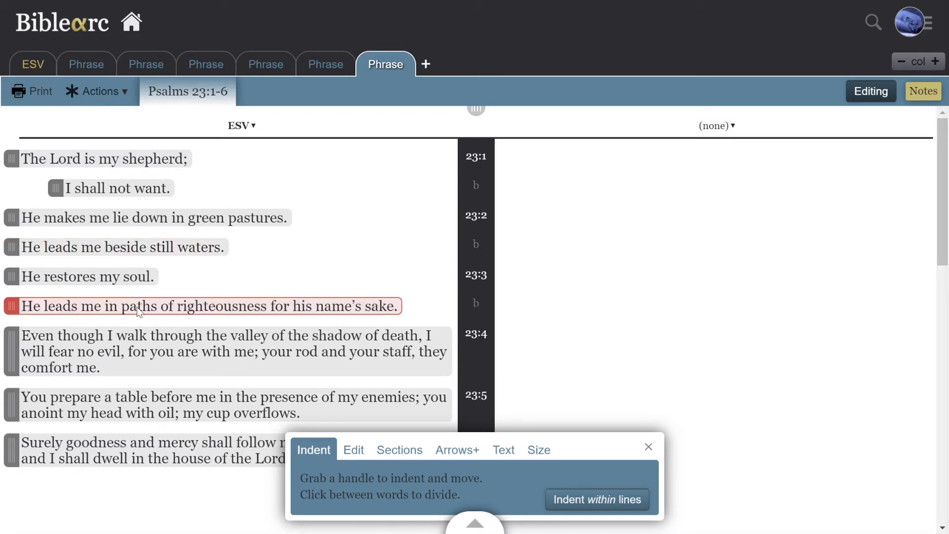
{"action": "left_click", "coordinate": [270, 308]}
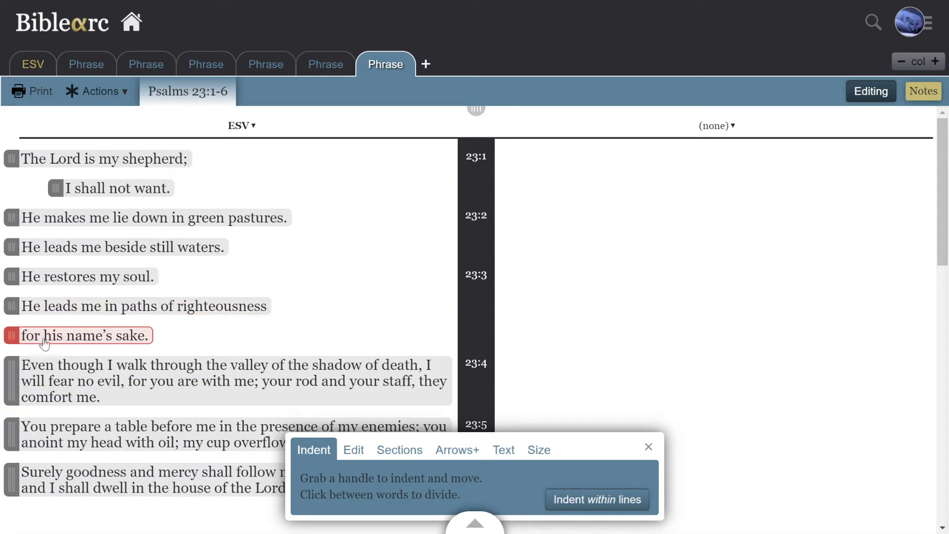
{"action": "left_click_drag", "start_coordinate": [22, 337], "coordinate": [252, 331]}
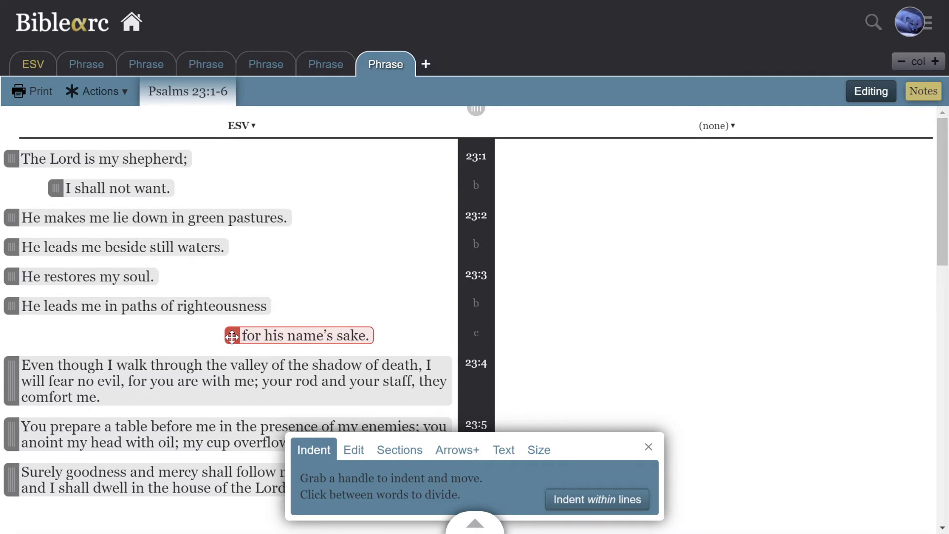
Divide the first clause of verse 4 into separate lines after "walk", "valley", "shadow" and "death,"
{"action": "scroll", "coordinate": [232, 337], "scroll_direction": "down", "scroll_amount": 3}
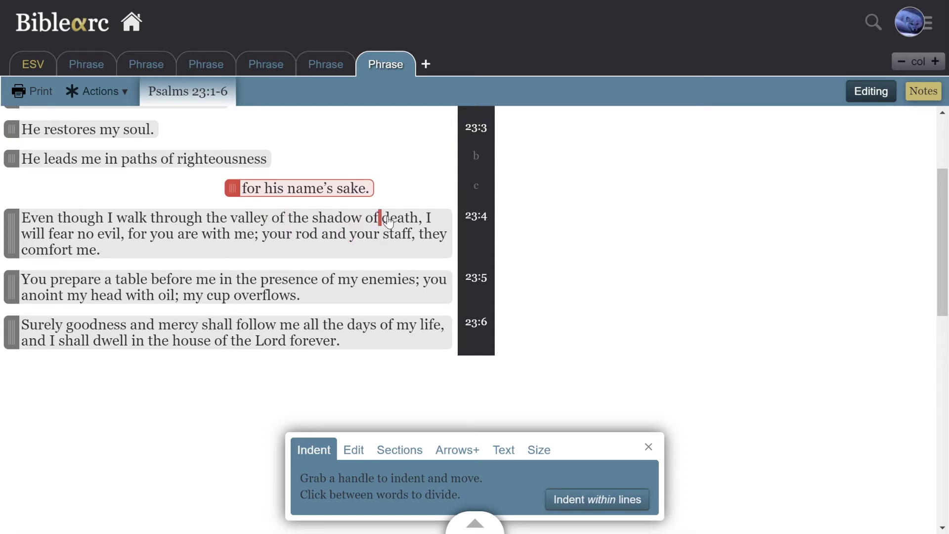
{"action": "left_click", "coordinate": [424, 218]}
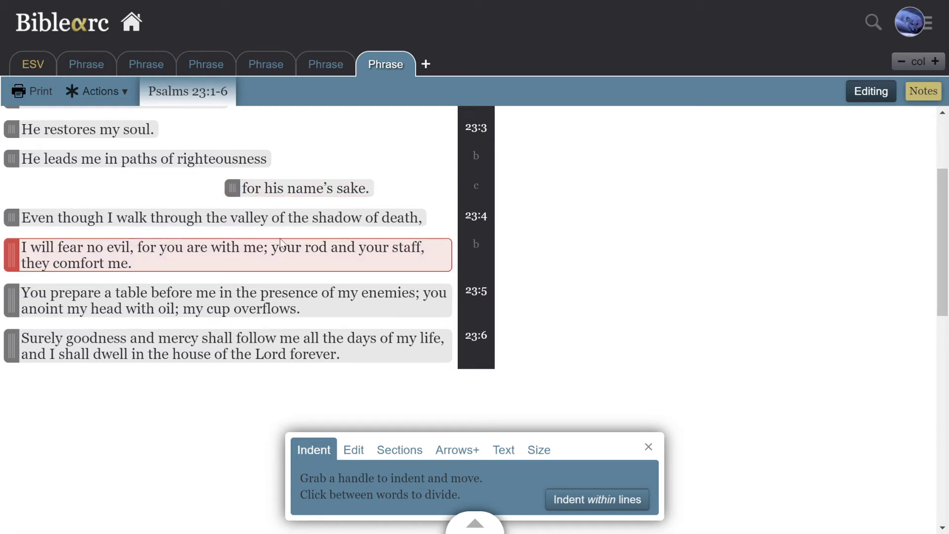
{"action": "left_click", "coordinate": [144, 218]}
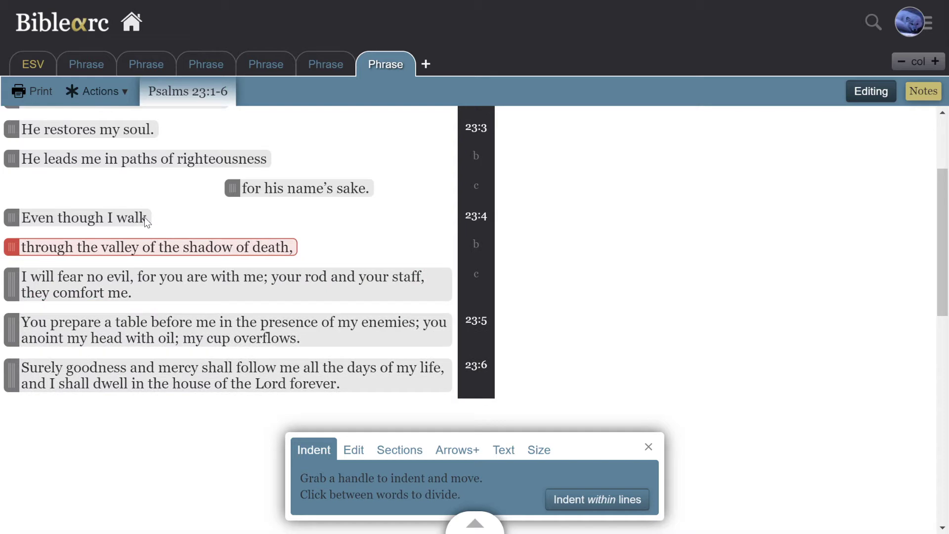
{"action": "left_click", "coordinate": [147, 247]}
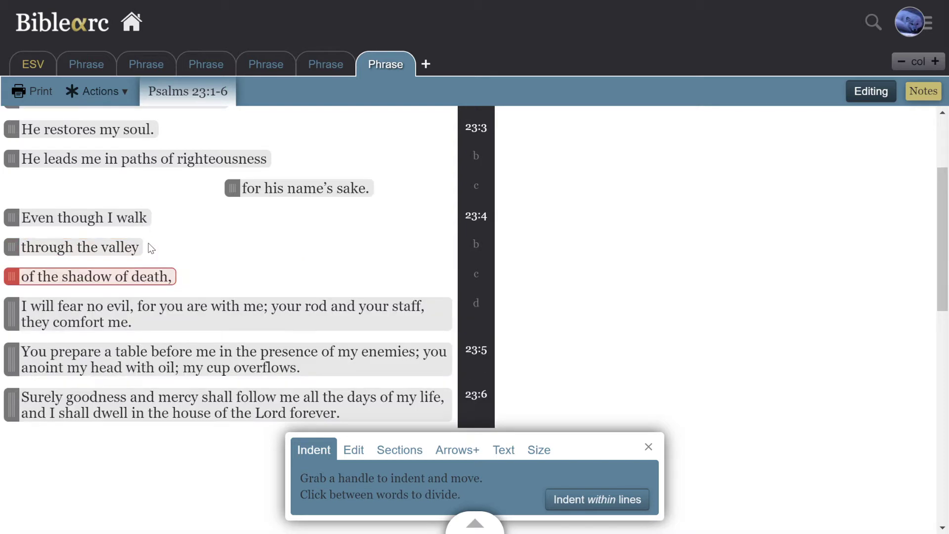
{"action": "left_click", "coordinate": [115, 278]}
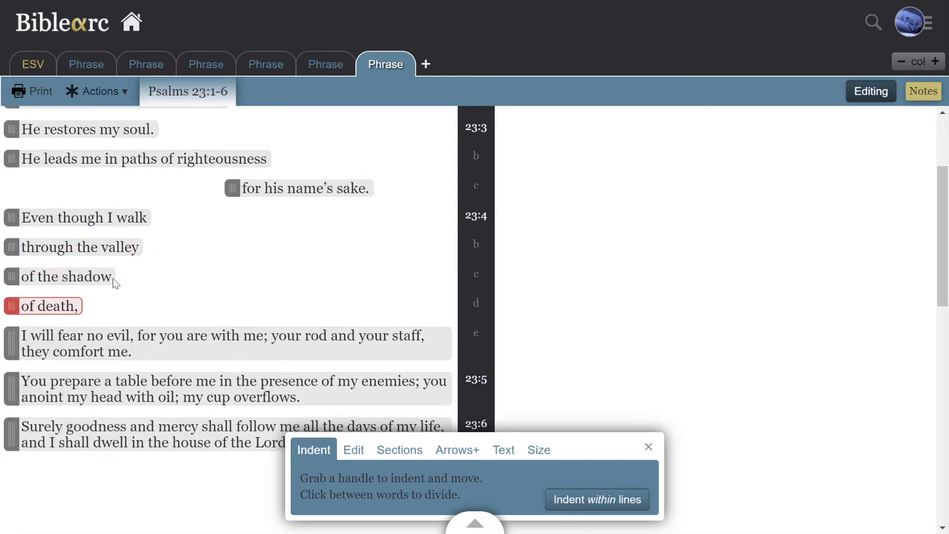
Indent "through the valley", "of the shadow" and "of death," in verse 4 by one, two and three levels respectively
{"action": "left_click_drag", "start_coordinate": [10, 248], "coordinate": [61, 247]}
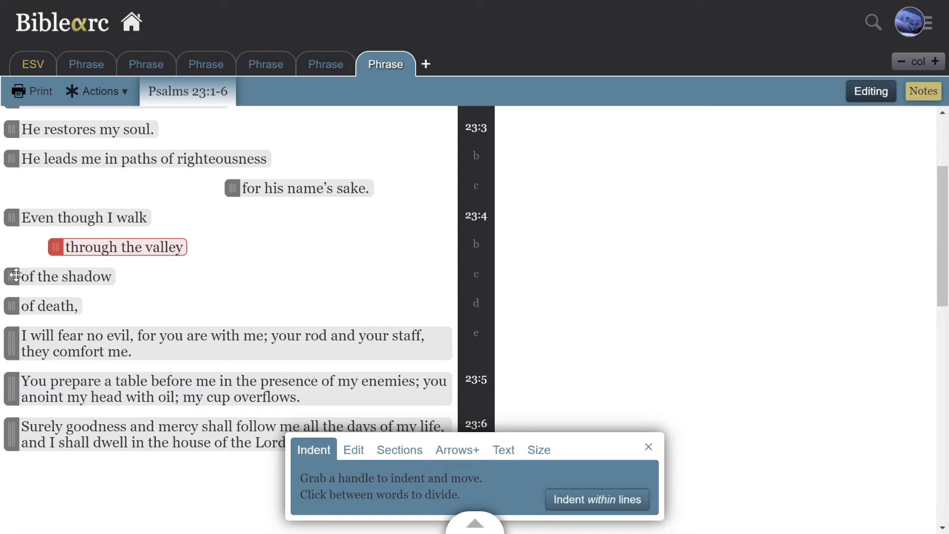
{"action": "left_click_drag", "start_coordinate": [15, 275], "coordinate": [105, 276]}
{"action": "left_click_drag", "start_coordinate": [8, 302], "coordinate": [149, 300]}
Divide the rest of verse 4 into separate lines after "evil,", "with me;" and "staff,"
{"action": "scroll", "coordinate": [205, 282], "scroll_direction": "down", "scroll_amount": 2}
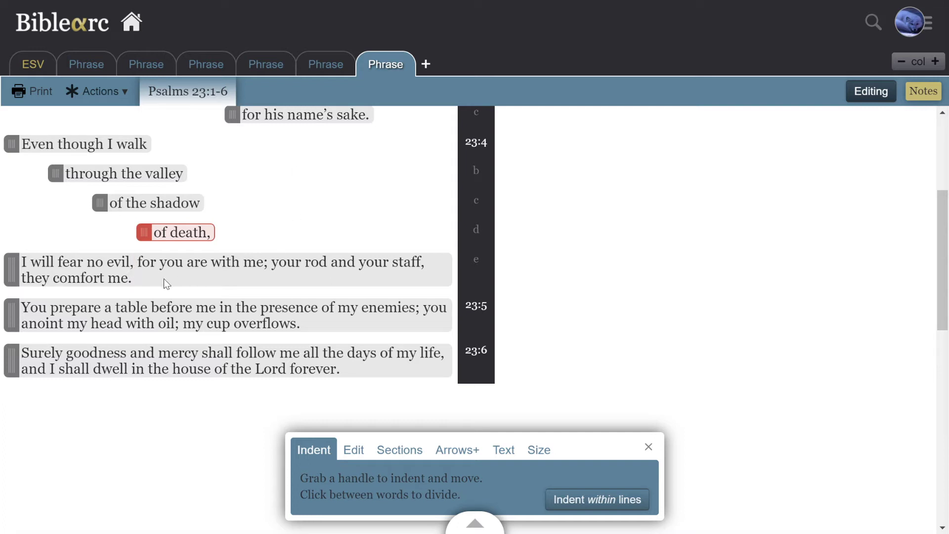
{"action": "left_click", "coordinate": [135, 263]}
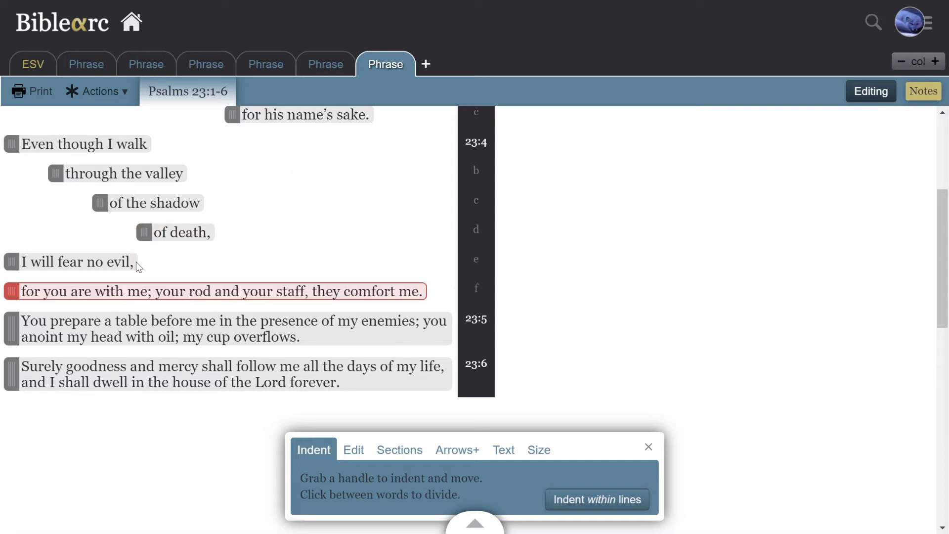
{"action": "left_click", "coordinate": [154, 295]}
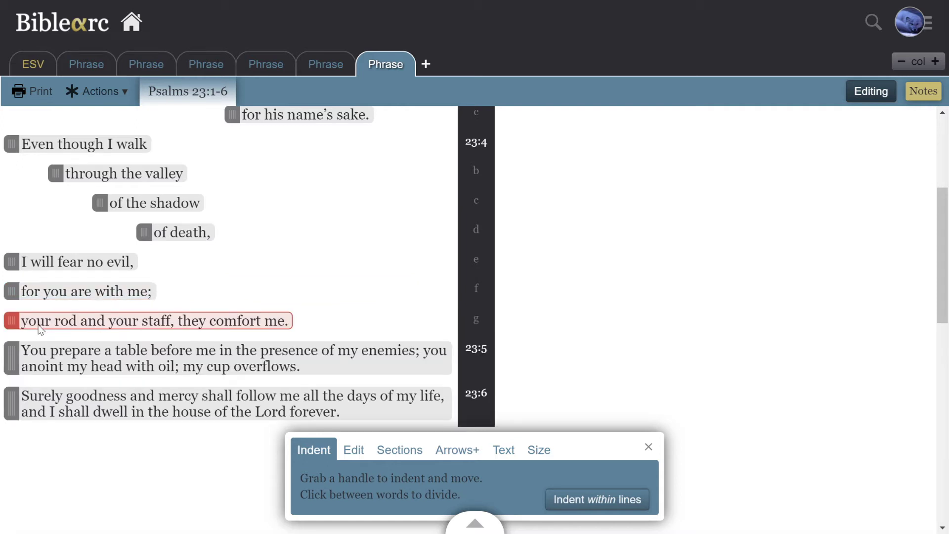
{"action": "left_click", "coordinate": [182, 326]}
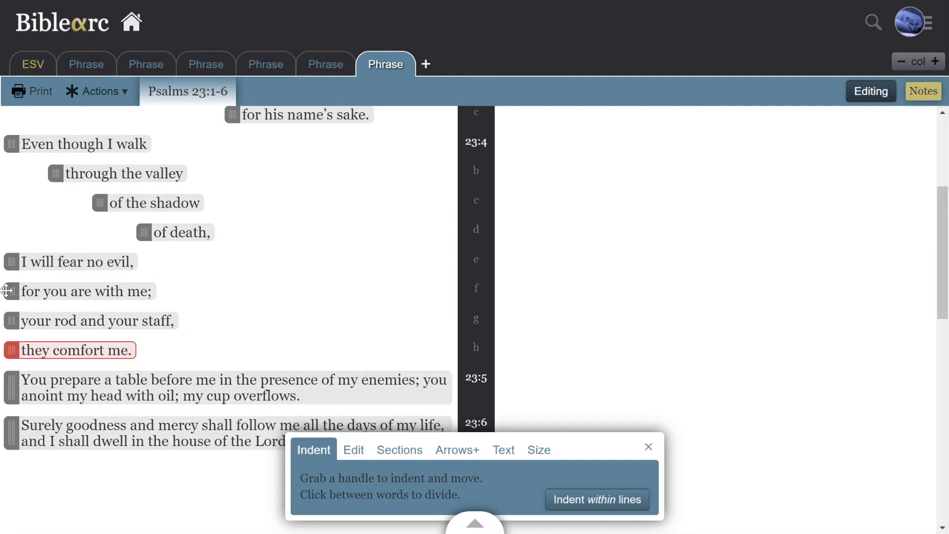
In verse 4, indent "for you are with me;" one level and "your rod and your staff," and "they comfort me." two levels
{"action": "left_click_drag", "start_coordinate": [11, 290], "coordinate": [56, 291]}
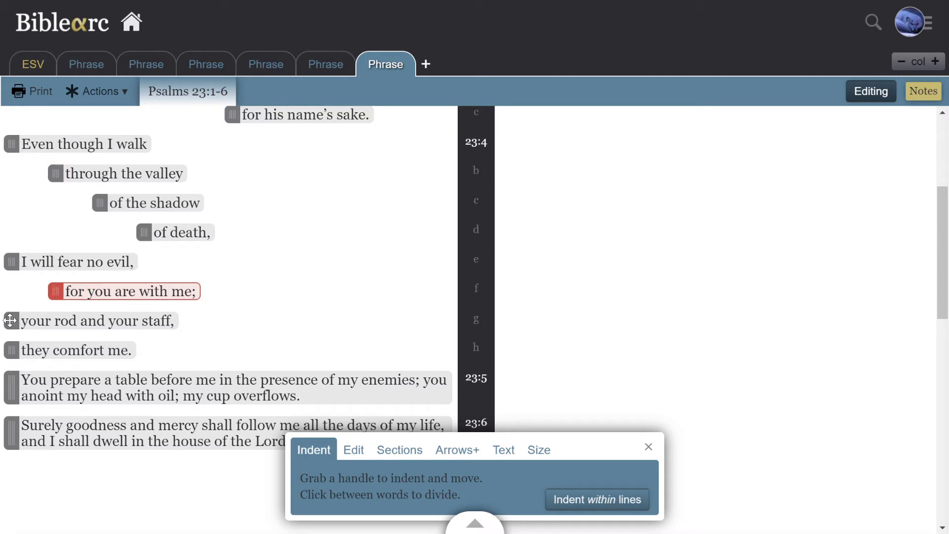
{"action": "left_click_drag", "start_coordinate": [10, 321], "coordinate": [120, 319]}
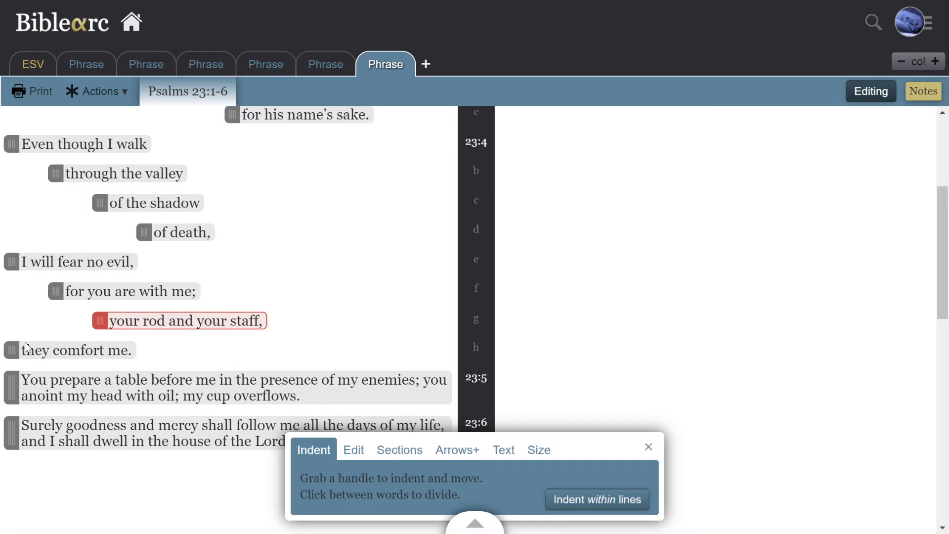
{"action": "left_click_drag", "start_coordinate": [11, 350], "coordinate": [120, 347]}
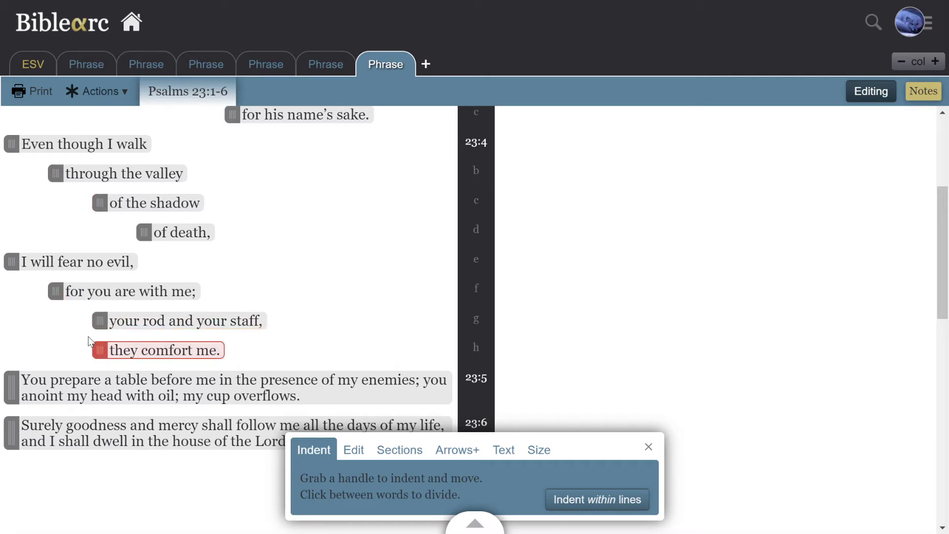
Divide verse 5 after "before me", "enemies;" and "oil;", indenting "in the presence of my enemies;" and "my cup overflows." one level each
{"action": "scroll", "coordinate": [88, 336], "scroll_direction": "down", "scroll_amount": 2}
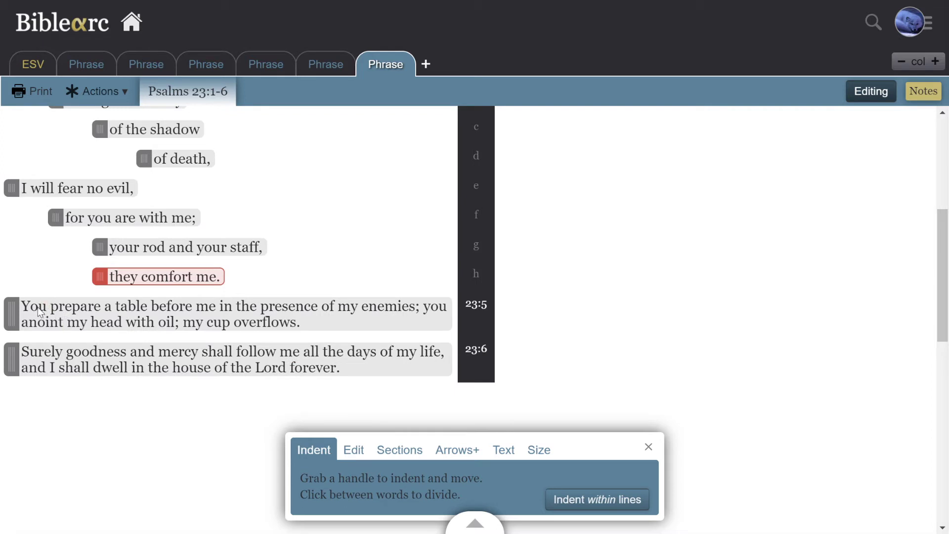
{"action": "left_click", "coordinate": [216, 306]}
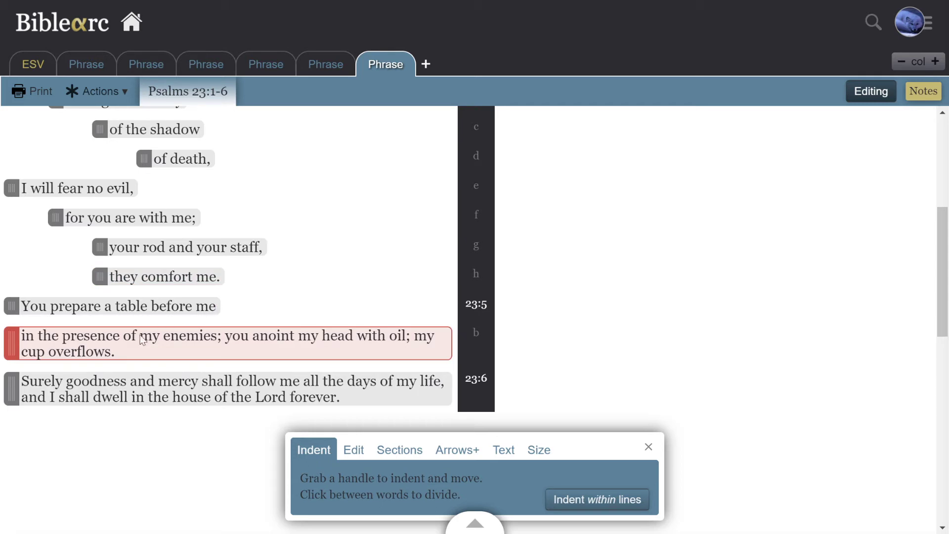
{"action": "left_click_drag", "start_coordinate": [14, 338], "coordinate": [72, 340]}
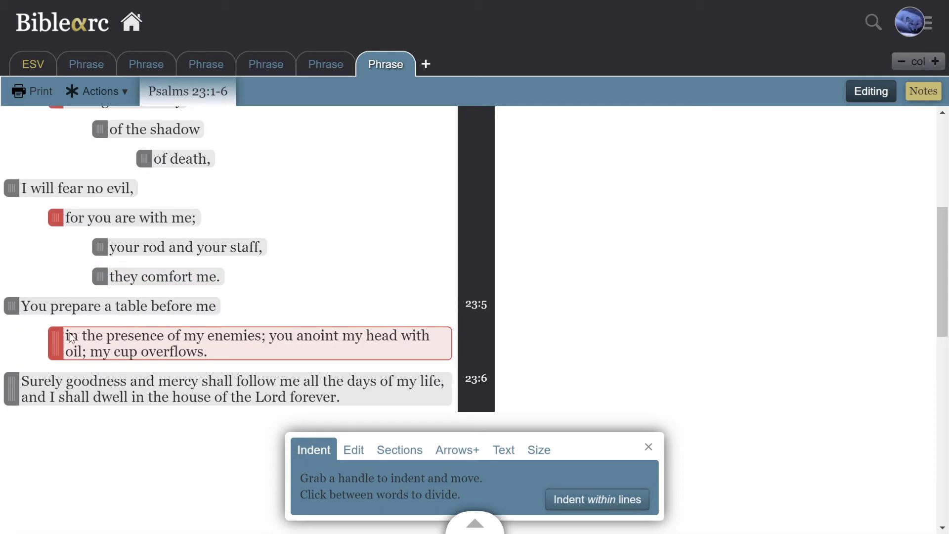
{"action": "left_click", "coordinate": [269, 338]}
{"action": "scroll", "coordinate": [252, 277], "scroll_direction": "down", "scroll_amount": 2}
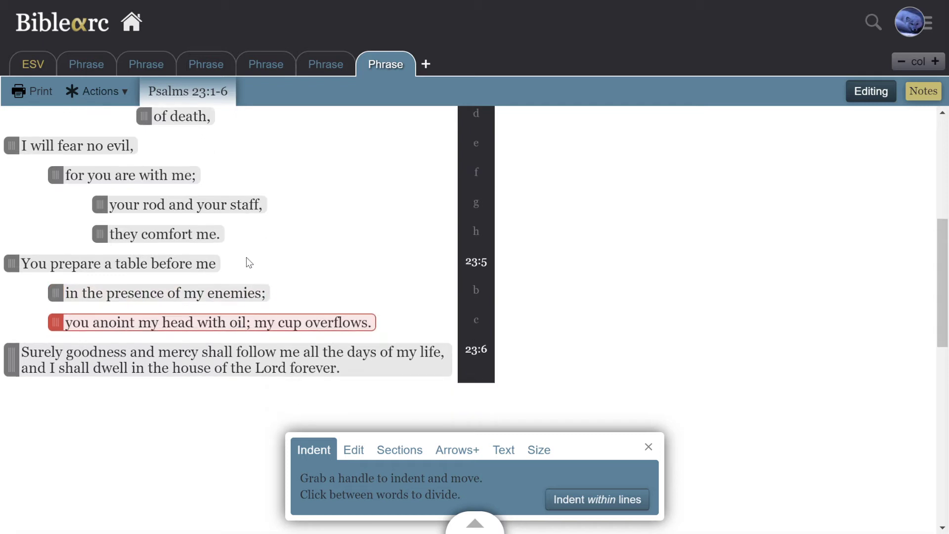
{"action": "left_click_drag", "start_coordinate": [55, 291], "coordinate": [15, 299]}
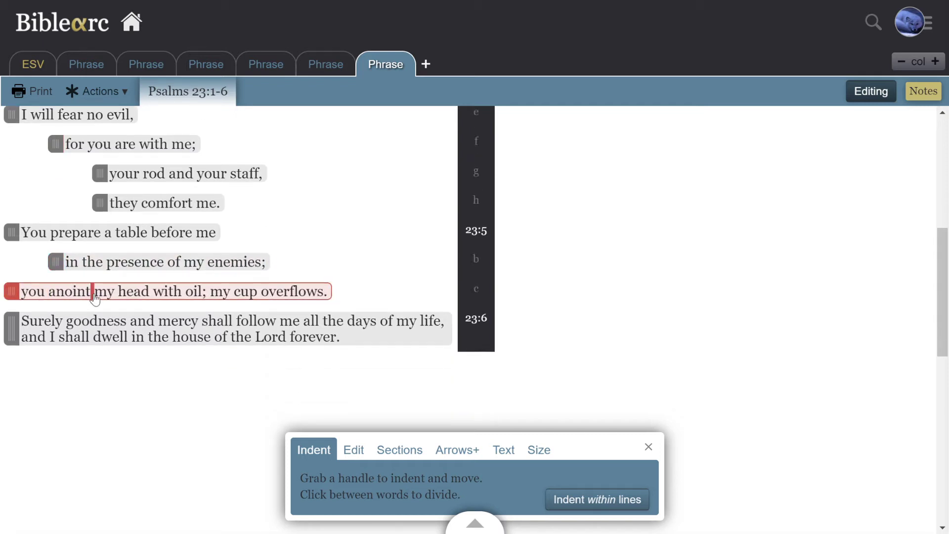
{"action": "left_click", "coordinate": [208, 292]}
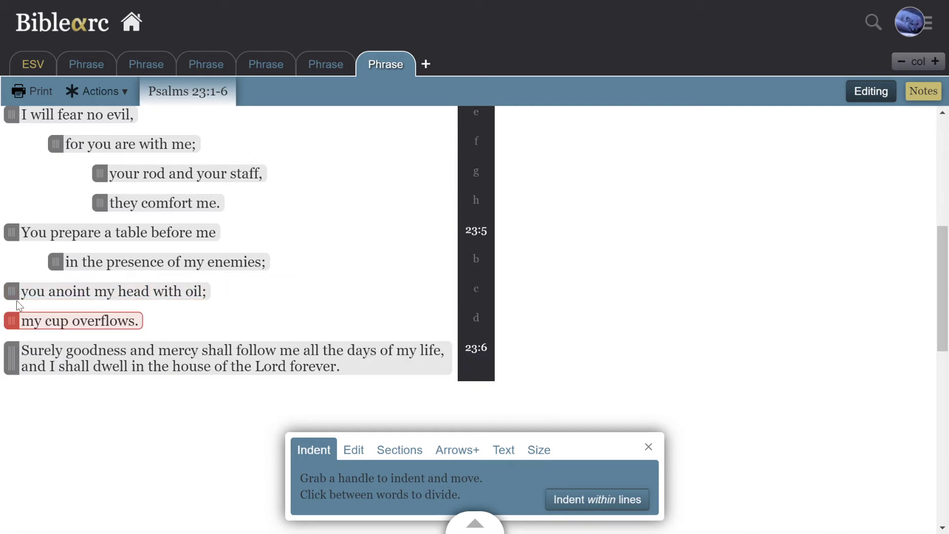
{"action": "left_click_drag", "start_coordinate": [59, 323], "coordinate": [63, 320]}
Divide verse 6 after "follow me" and "life,", and indent "all the days of my life," beneath the word "me"
{"action": "scroll", "coordinate": [159, 263], "scroll_direction": "down", "scroll_amount": 1}
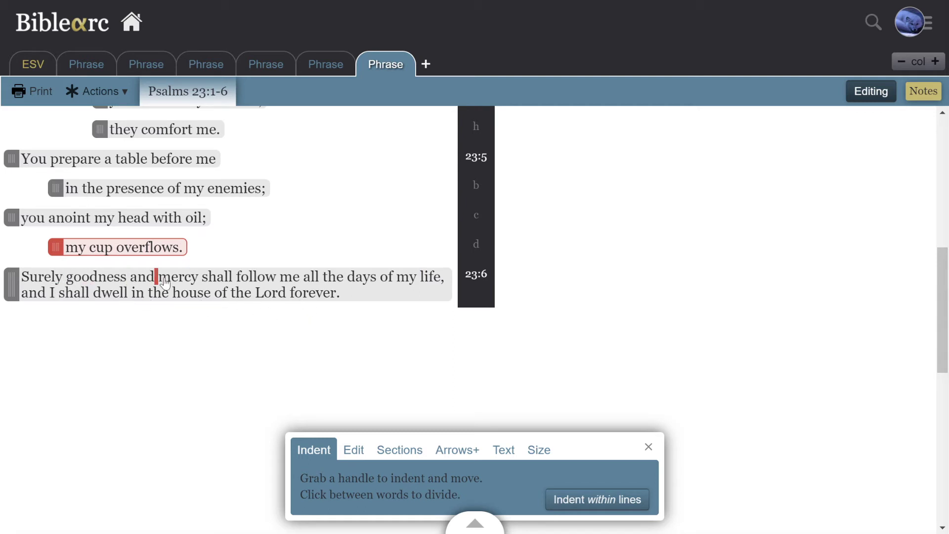
{"action": "left_click", "coordinate": [301, 276]}
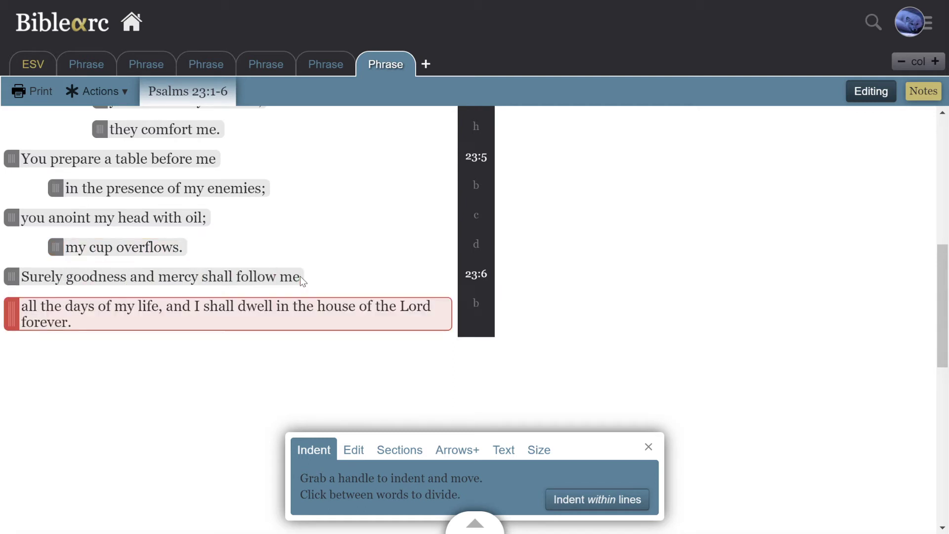
{"action": "left_click", "coordinate": [166, 312]}
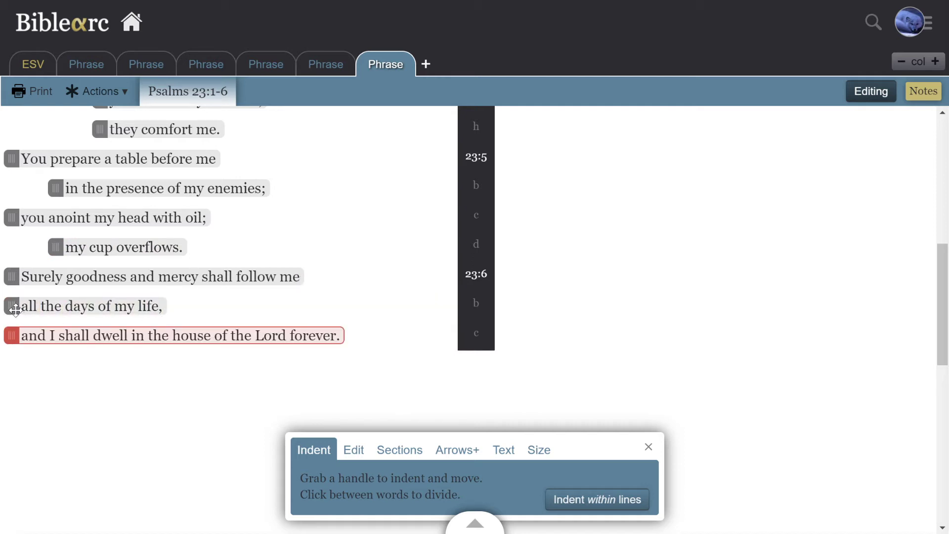
{"action": "left_click_drag", "start_coordinate": [14, 307], "coordinate": [296, 305]}
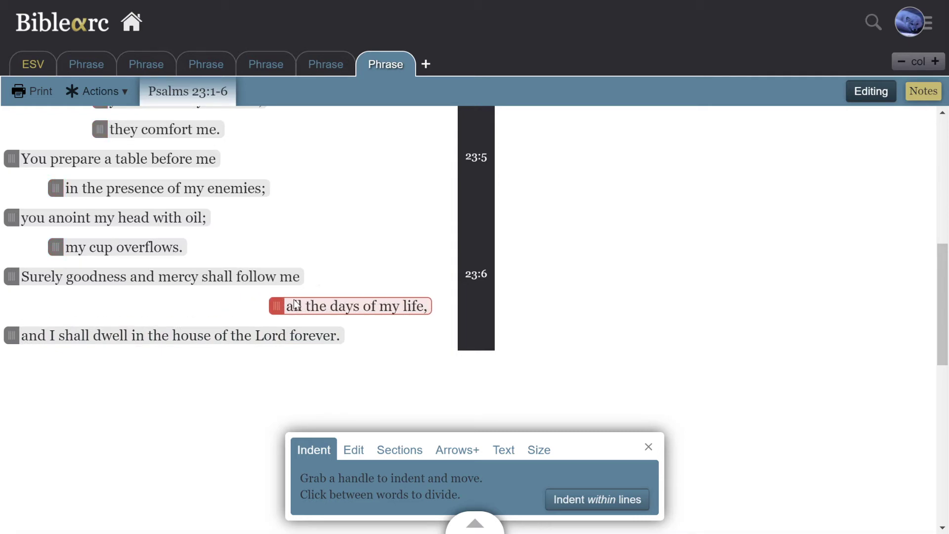
Widen the ESV column and indent "all the days of my life," one more level, past the end of "follow me"
{"action": "scroll", "coordinate": [397, 313], "scroll_direction": "up", "scroll_amount": 10}
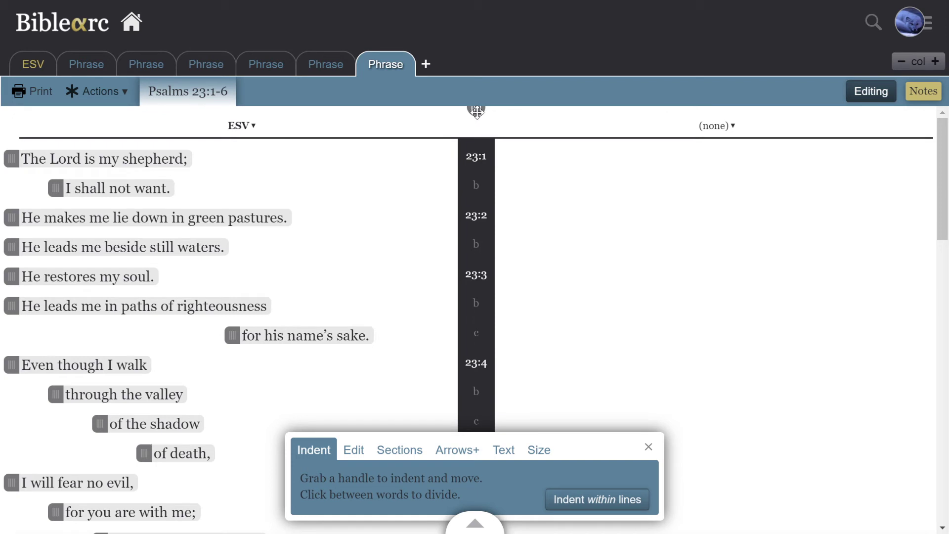
{"action": "left_click_drag", "start_coordinate": [476, 108], "coordinate": [634, 109]}
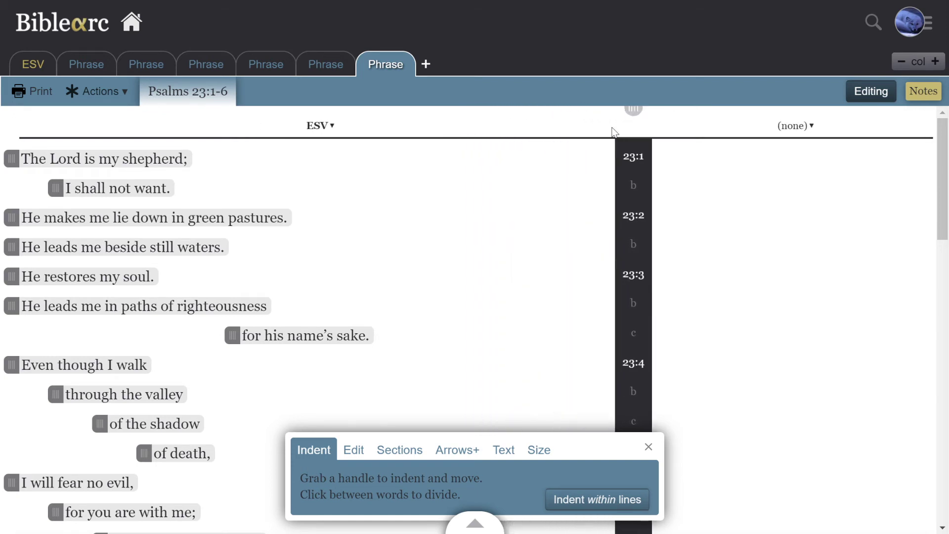
{"action": "scroll", "coordinate": [538, 210], "scroll_direction": "down", "scroll_amount": 2}
{"action": "scroll", "coordinate": [538, 216], "scroll_direction": "down", "scroll_amount": 8}
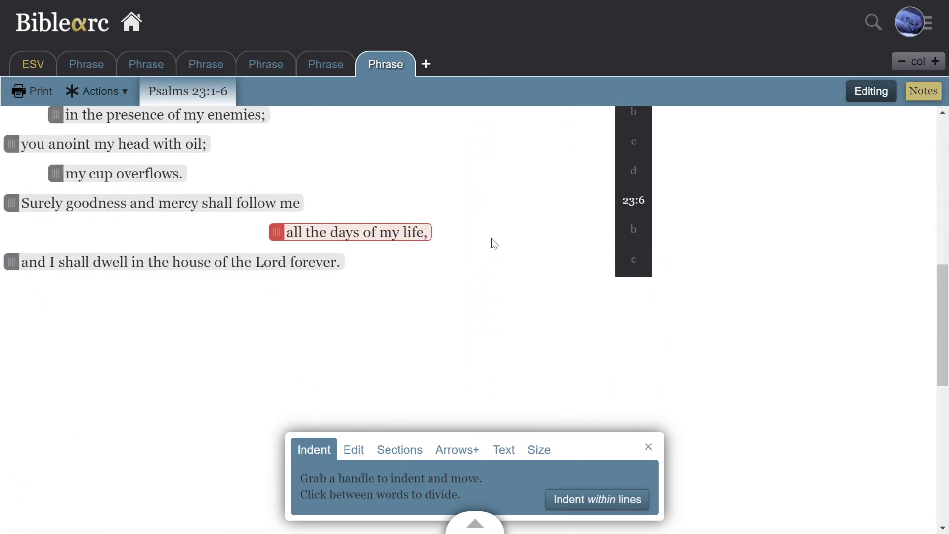
{"action": "left_click_drag", "start_coordinate": [276, 232], "coordinate": [321, 232]}
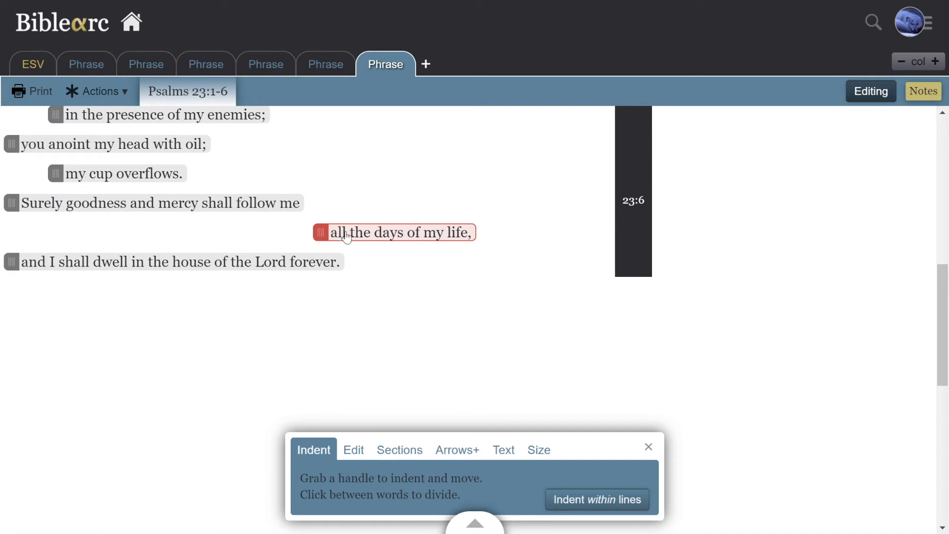
Align "and I shall dwell" with "all the days of my life,", and split off "of the Lord forever." three levels further in
{"action": "left_click_drag", "start_coordinate": [20, 267], "coordinate": [327, 260]}
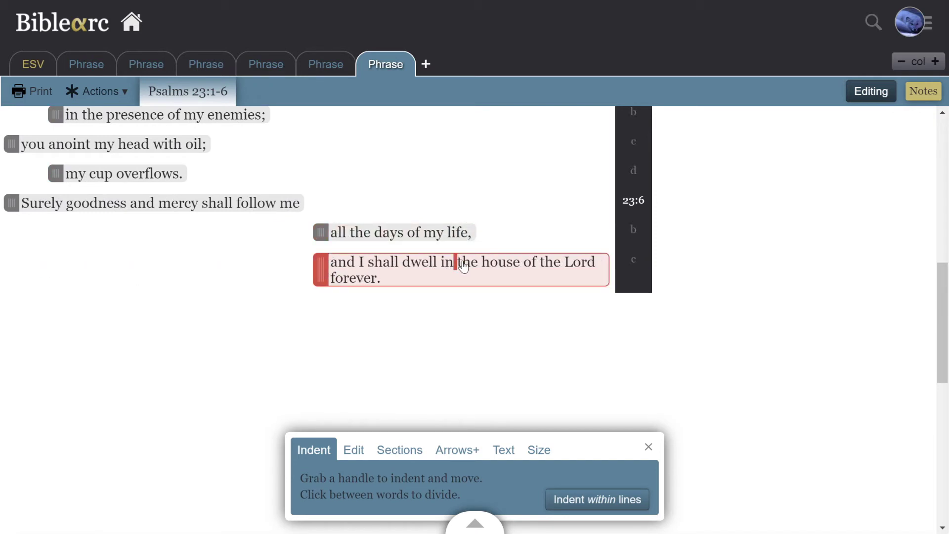
{"action": "left_click", "coordinate": [527, 265]}
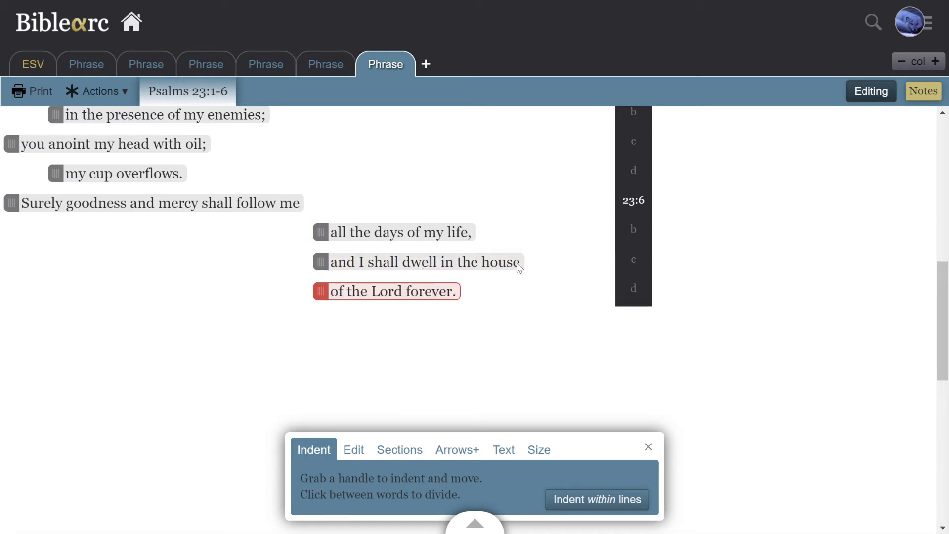
{"action": "left_click_drag", "start_coordinate": [330, 296], "coordinate": [460, 288]}
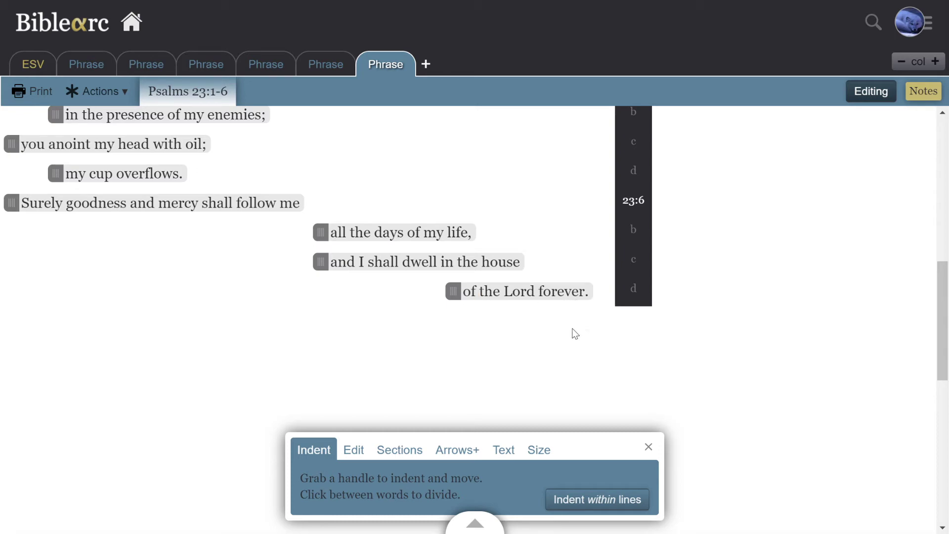
Indent within the lines of verses 2 and 3, aligning "in green pastures.", "still waters.", "my soul." and "paths of righteousness" above "for his name's sake."
{"action": "scroll", "coordinate": [573, 350], "scroll_direction": "up", "scroll_amount": 10}
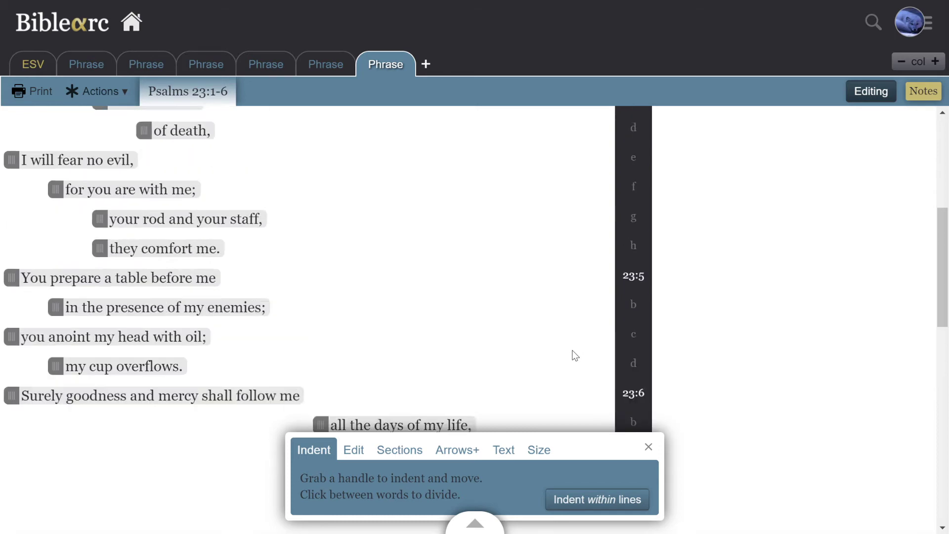
{"action": "scroll", "coordinate": [563, 357], "scroll_direction": "up", "scroll_amount": 2}
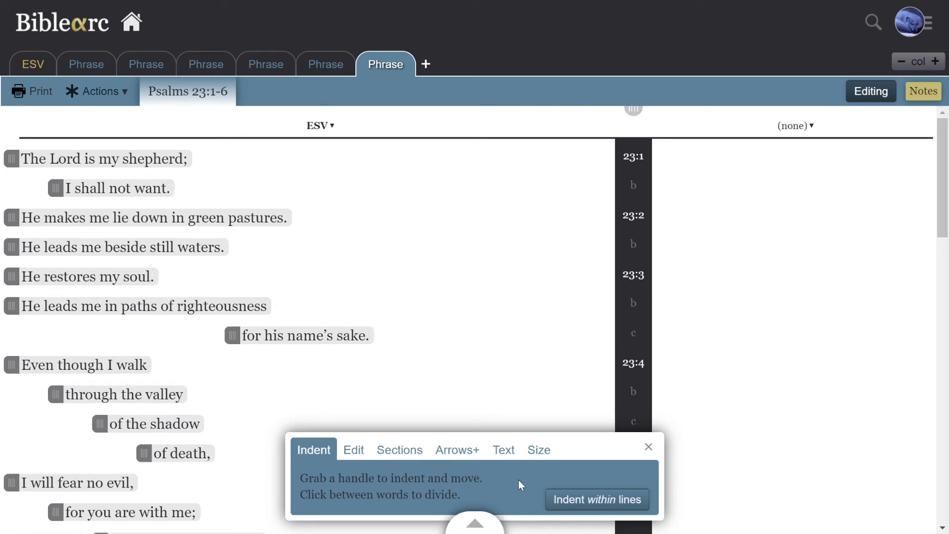
{"action": "left_click", "coordinate": [560, 501]}
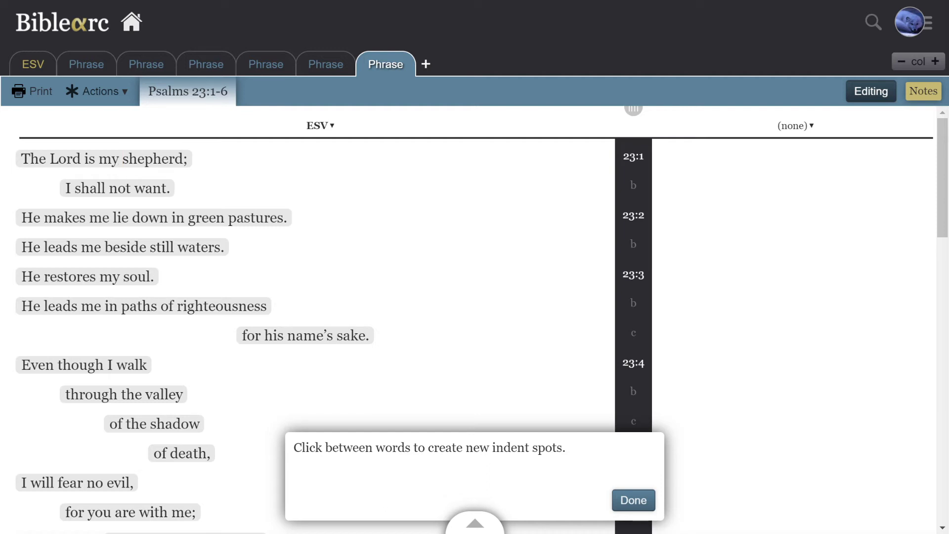
{"action": "left_click", "coordinate": [171, 219]}
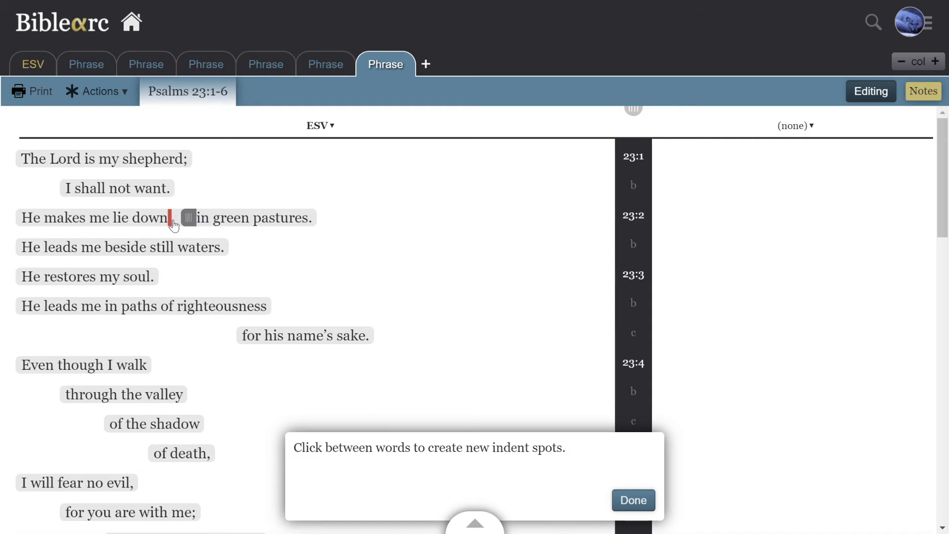
{"action": "left_click_drag", "start_coordinate": [189, 218], "coordinate": [239, 220]}
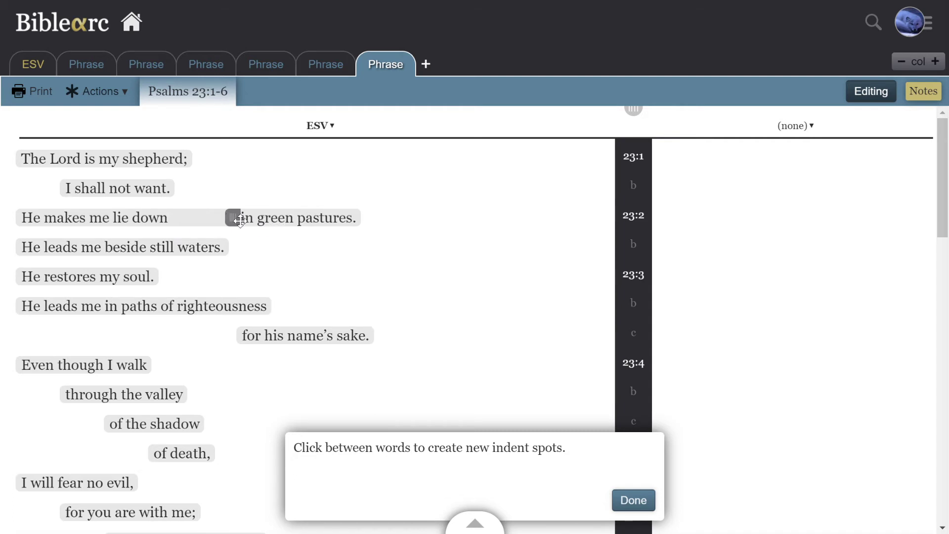
{"action": "left_click", "coordinate": [149, 247]}
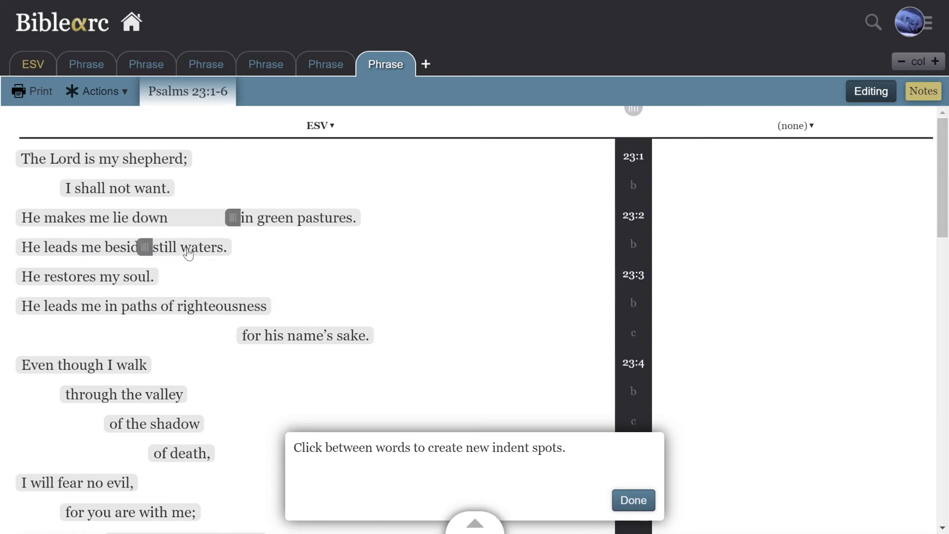
{"action": "left_click", "coordinate": [97, 277]}
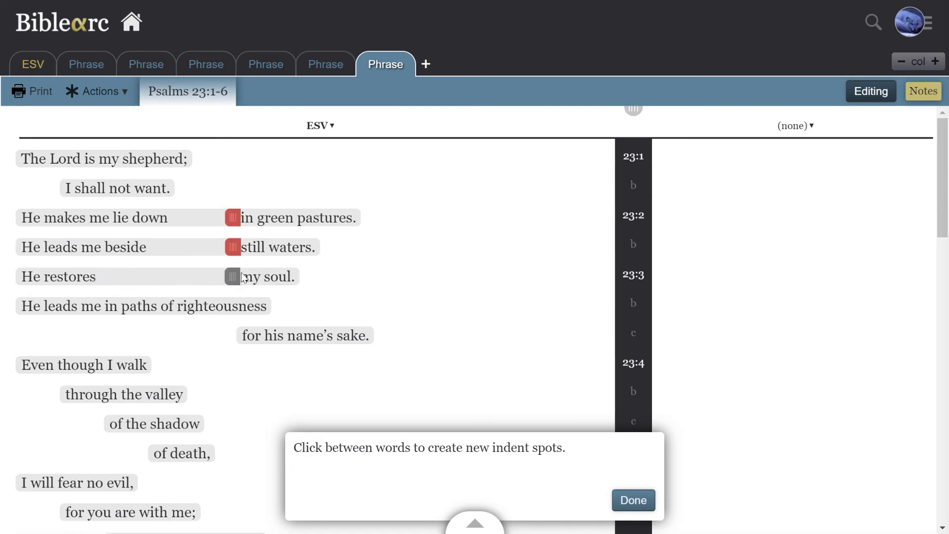
{"action": "left_click", "coordinate": [119, 308]}
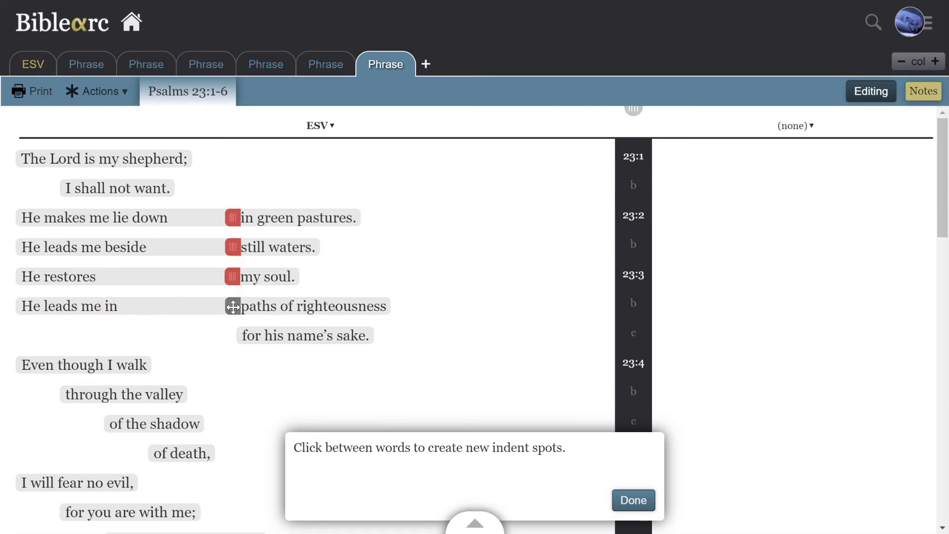
{"action": "left_click", "coordinate": [633, 500]}
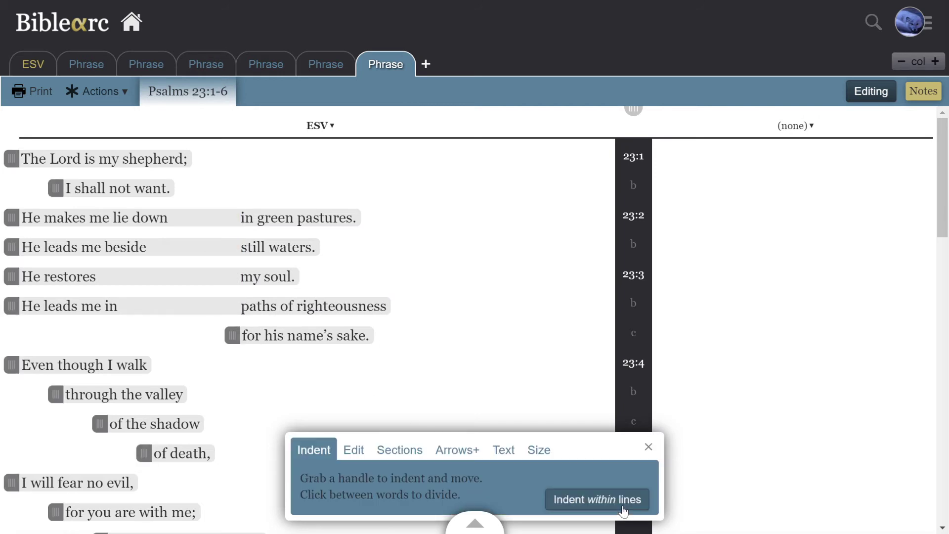
Indent all five lines of verses 2 and 3 together by one level, aligning them with "I shall not want."
{"action": "left_click", "coordinate": [11, 218]}
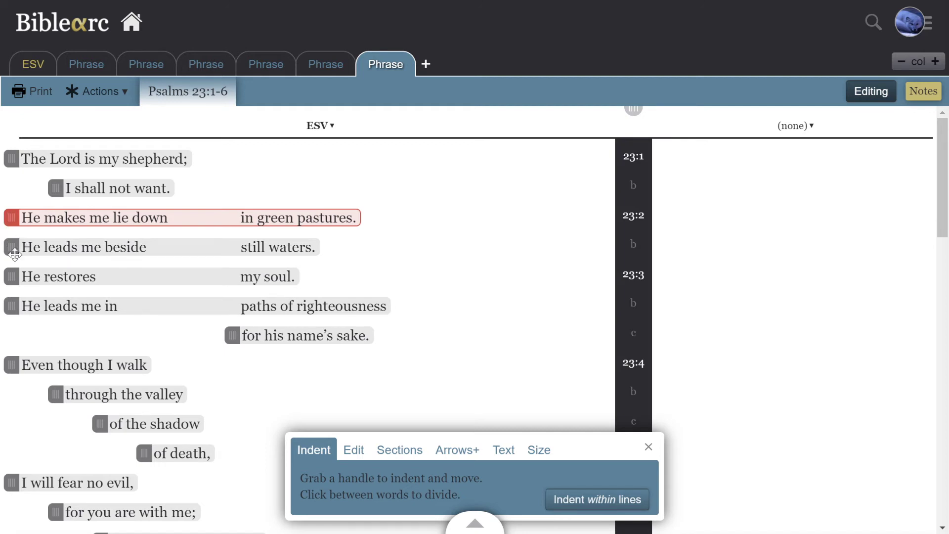
{"action": "left_click", "coordinate": [232, 335], "text": "shift"}
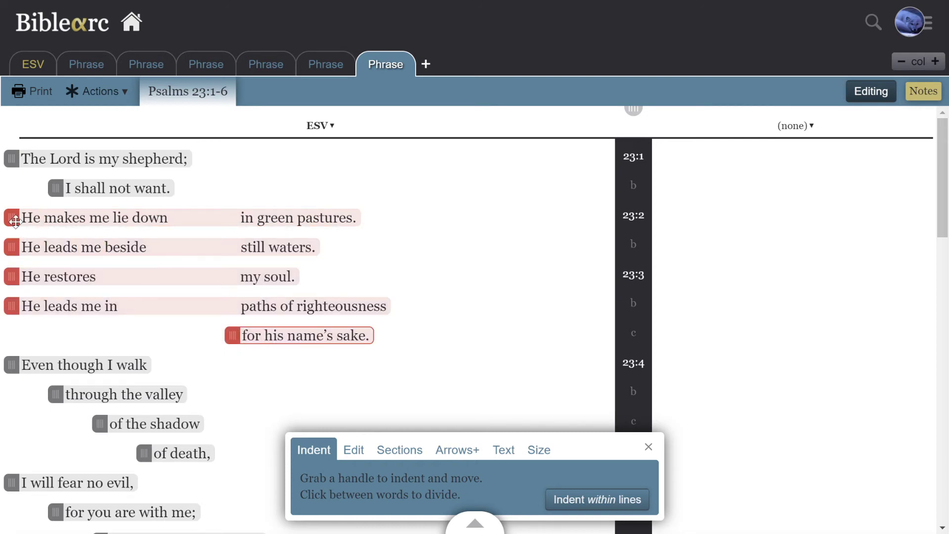
{"action": "left_click_drag", "start_coordinate": [13, 219], "coordinate": [70, 221]}
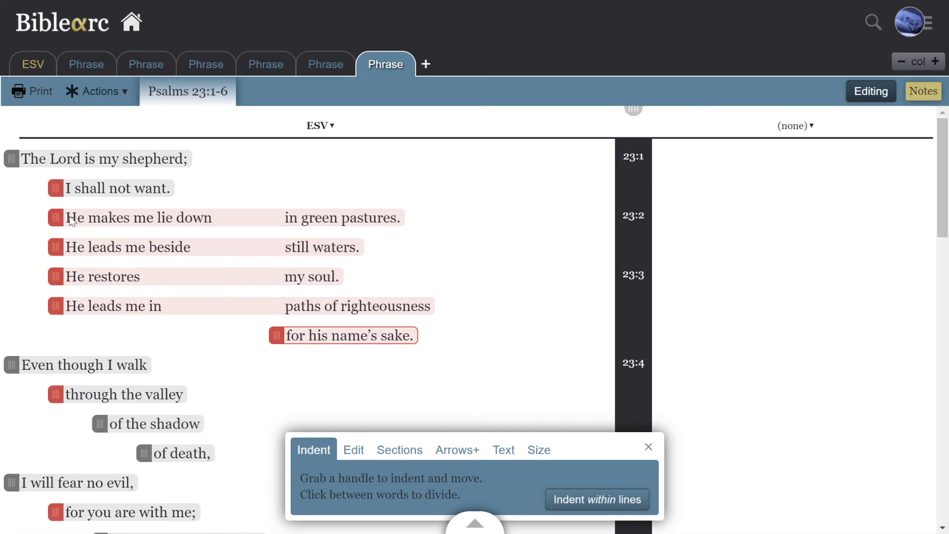
{"action": "left_click_drag", "start_coordinate": [69, 216], "coordinate": [70, 216]}
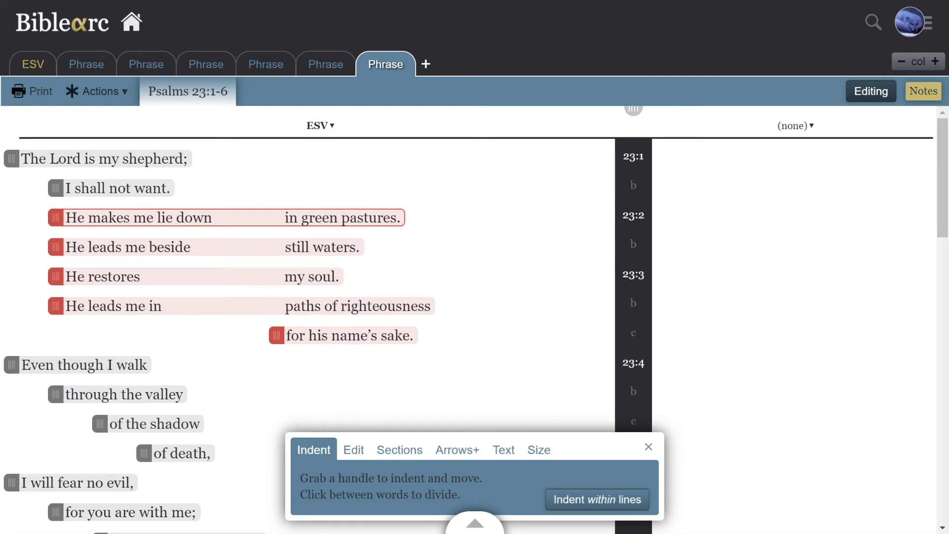
{"action": "scroll", "coordinate": [397, 322], "scroll_direction": "down", "scroll_amount": 6}
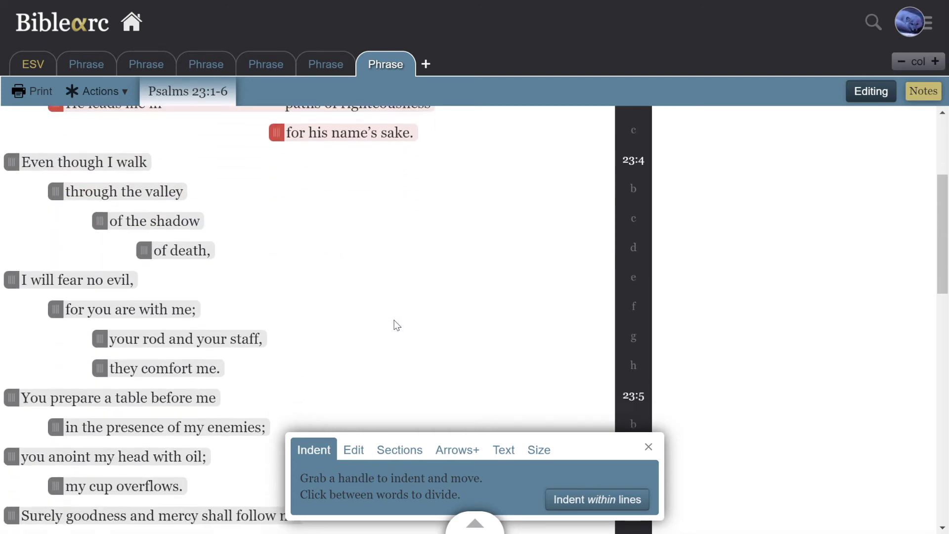
{"action": "scroll", "coordinate": [397, 330], "scroll_direction": "up", "scroll_amount": 6}
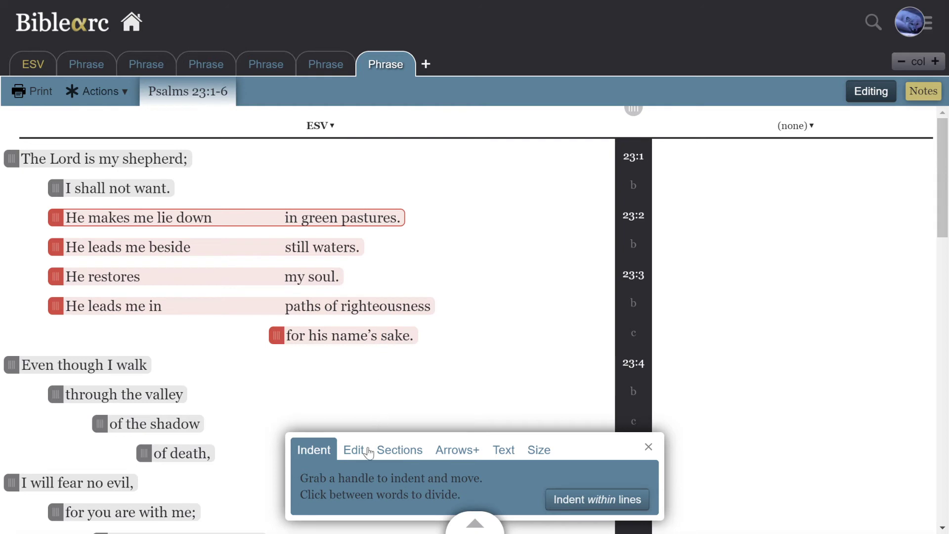
Create a subordinate arrow linking "I shall not want." and the four "He…" lines of verses 2 and 3 to "The" in verse 1, in the default style
{"action": "left_click", "coordinate": [437, 458]}
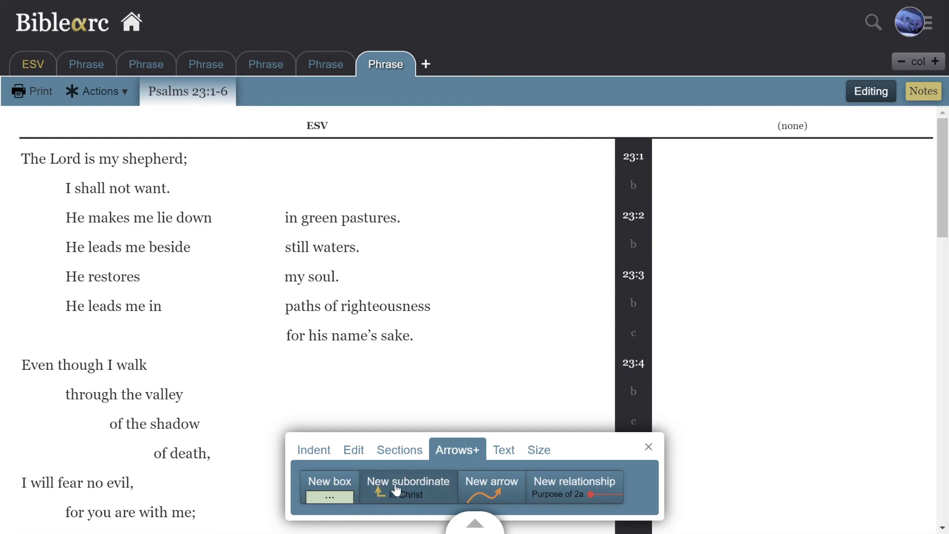
{"action": "left_click", "coordinate": [420, 481]}
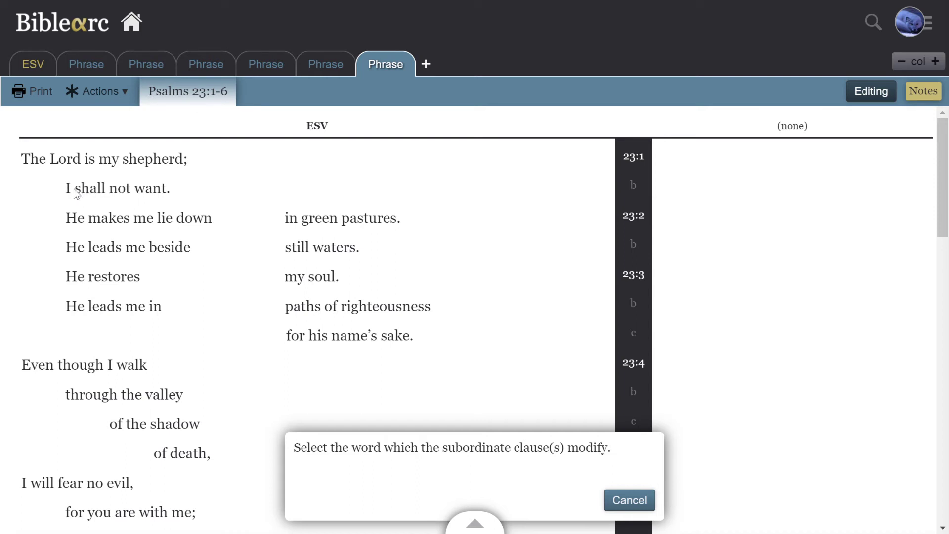
{"action": "left_click", "coordinate": [40, 167]}
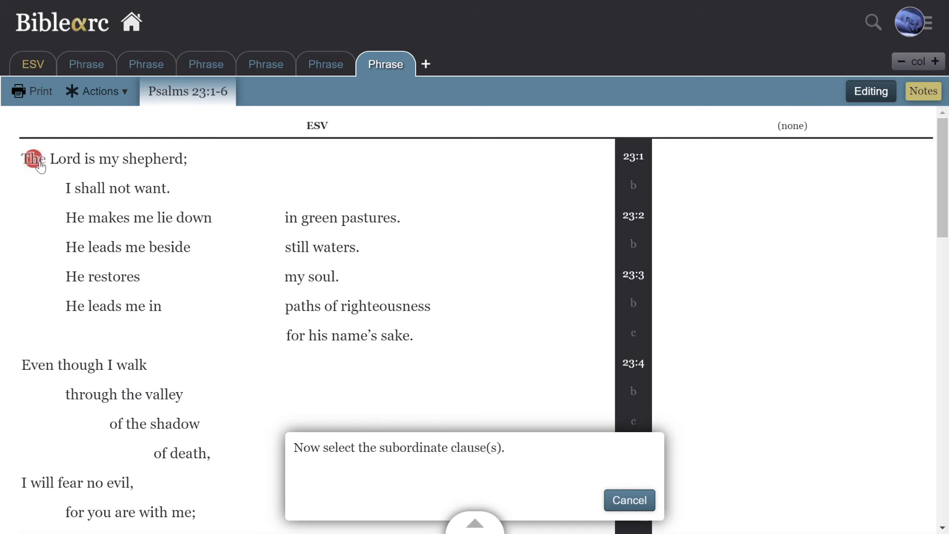
{"action": "left_click", "coordinate": [77, 193]}
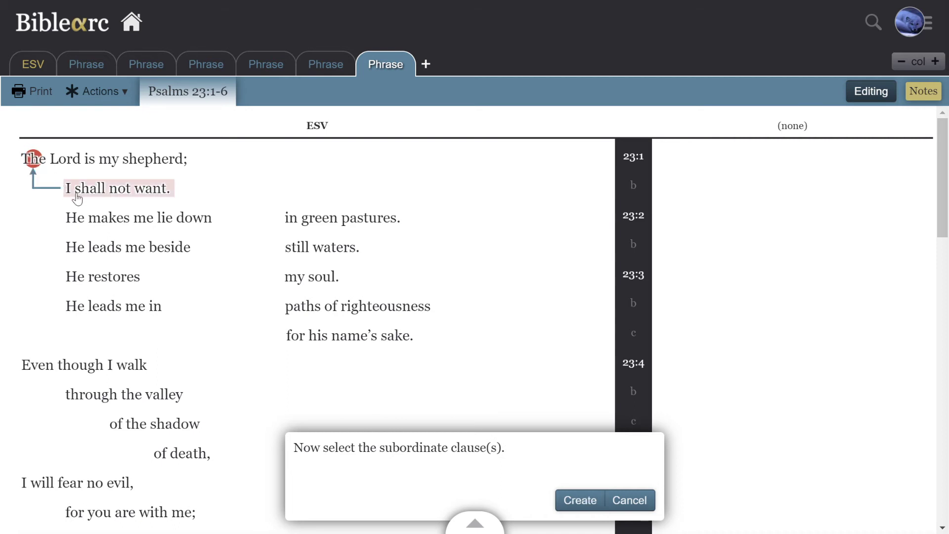
{"action": "left_click", "coordinate": [79, 226]}
{"action": "left_click", "coordinate": [84, 251]}
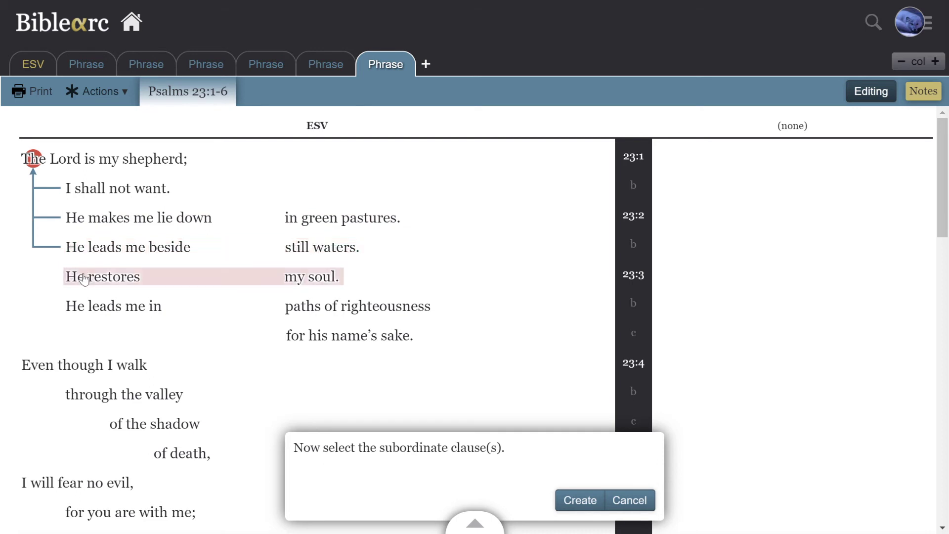
{"action": "left_click", "coordinate": [84, 281]}
{"action": "left_click", "coordinate": [86, 311]}
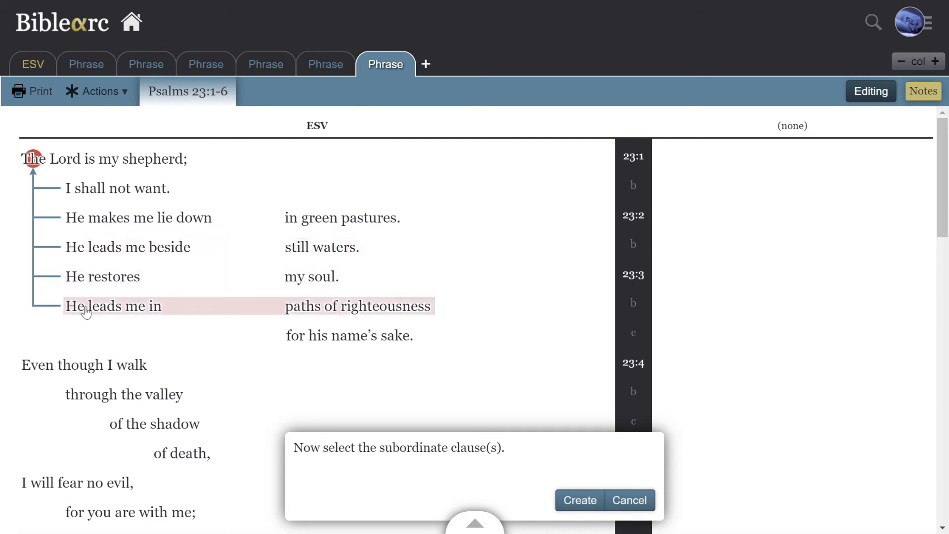
{"action": "left_click", "coordinate": [567, 501]}
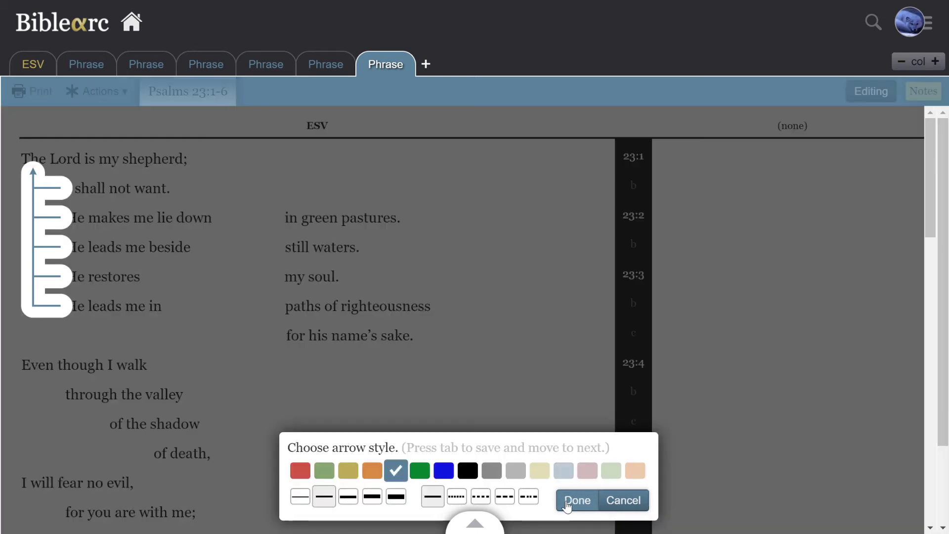
{"action": "left_click", "coordinate": [577, 500]}
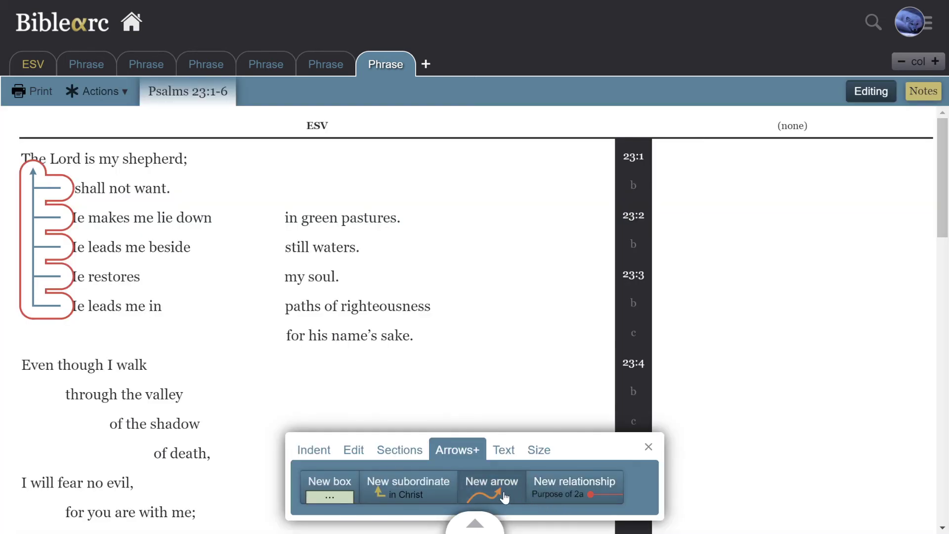
{"action": "left_click", "coordinate": [397, 494]}
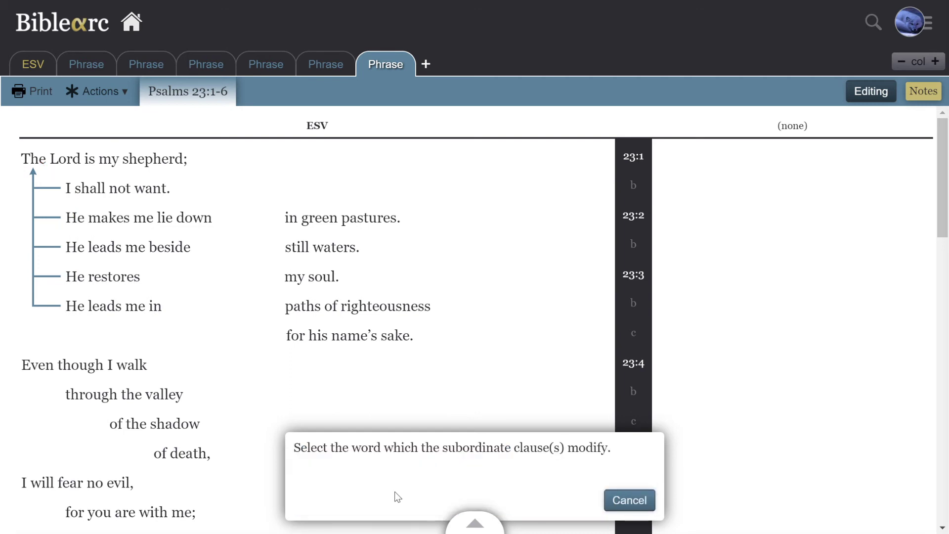
{"action": "left_click", "coordinate": [297, 338]}
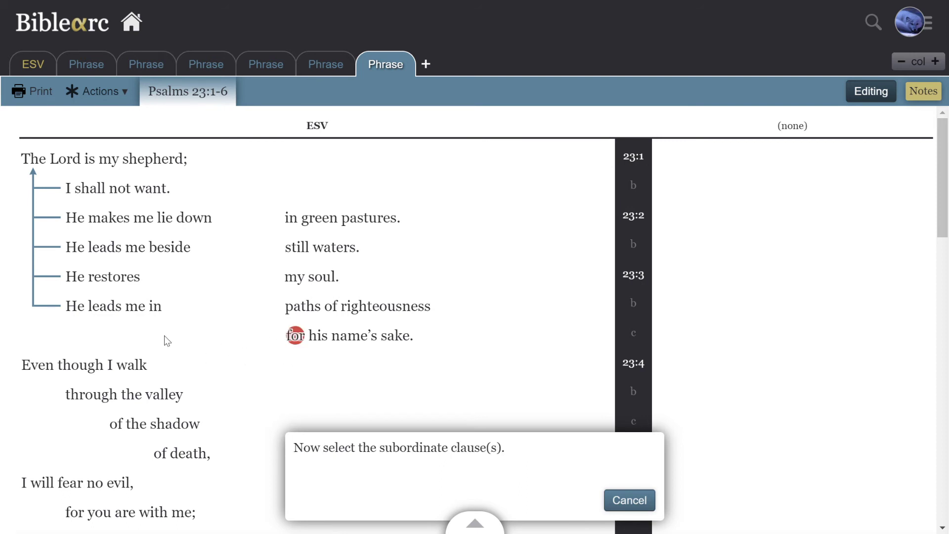
{"action": "left_click", "coordinate": [110, 315]}
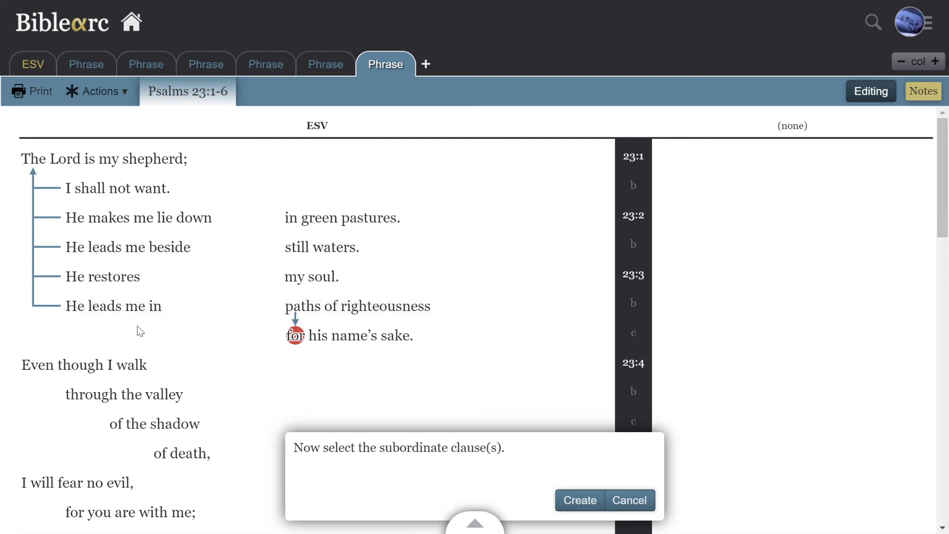
{"action": "left_click", "coordinate": [616, 506]}
Create a subordinate arrow from "for his name's sake." to the word "leads" in "He leads me in", keeping the default style
{"action": "left_click", "coordinate": [448, 487]}
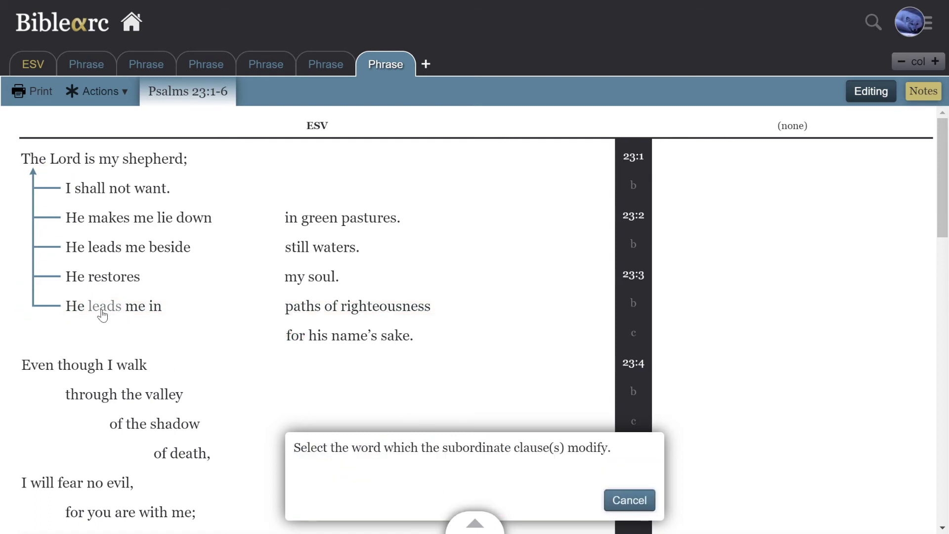
{"action": "left_click", "coordinate": [102, 311]}
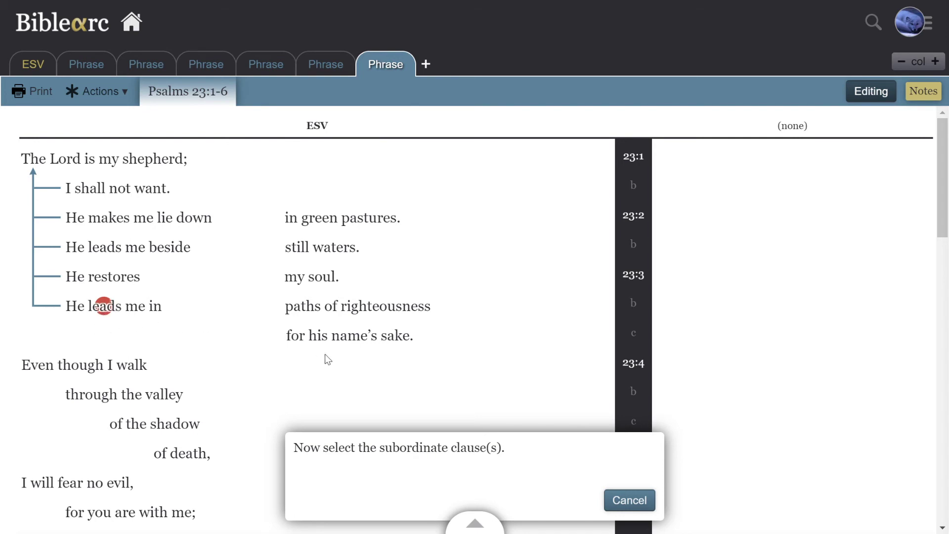
{"action": "left_click", "coordinate": [304, 345]}
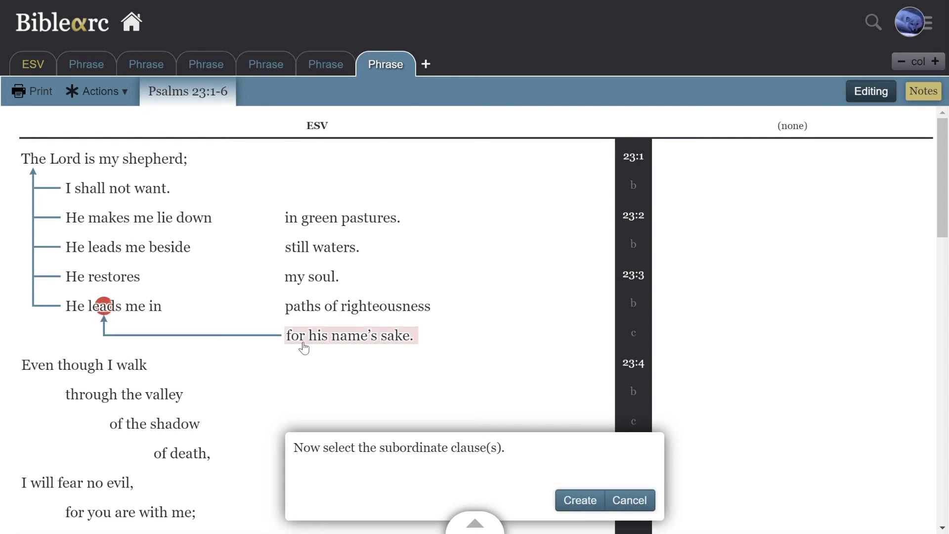
{"action": "left_click", "coordinate": [579, 503]}
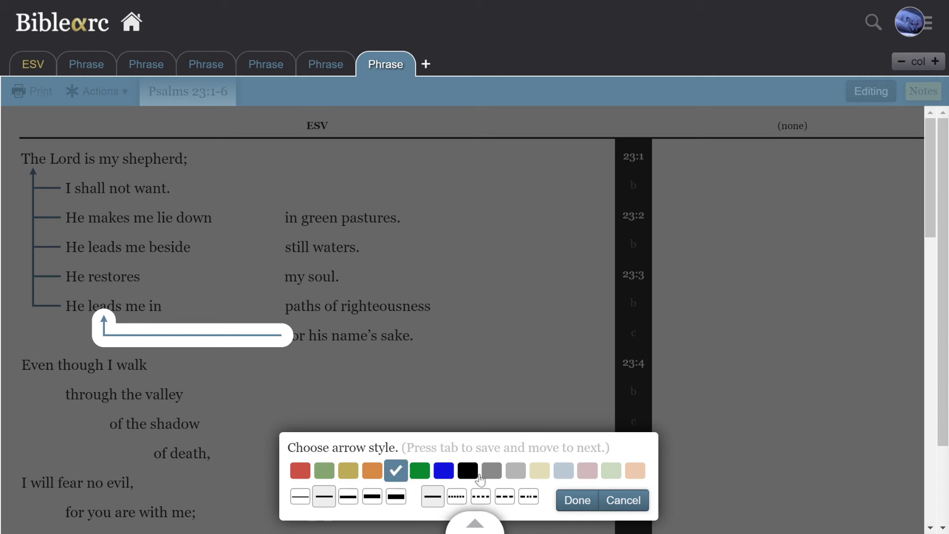
{"action": "left_click", "coordinate": [587, 504]}
Create a subordinate arrow from "through the valley" to the word "Even" in verse 4, keeping the default style
{"action": "scroll", "coordinate": [428, 341], "scroll_direction": "down", "scroll_amount": 1}
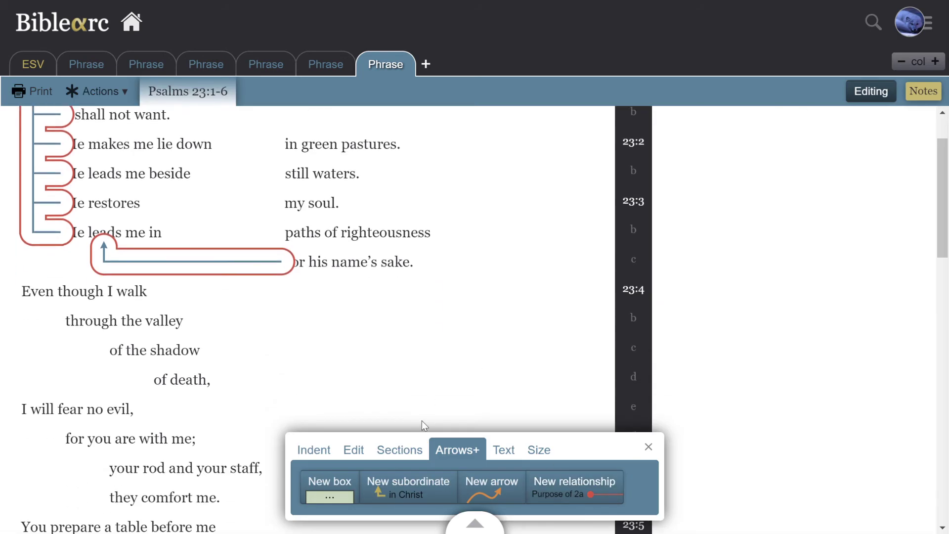
{"action": "left_click", "coordinate": [394, 493]}
{"action": "scroll", "coordinate": [252, 311], "scroll_direction": "down", "scroll_amount": 1}
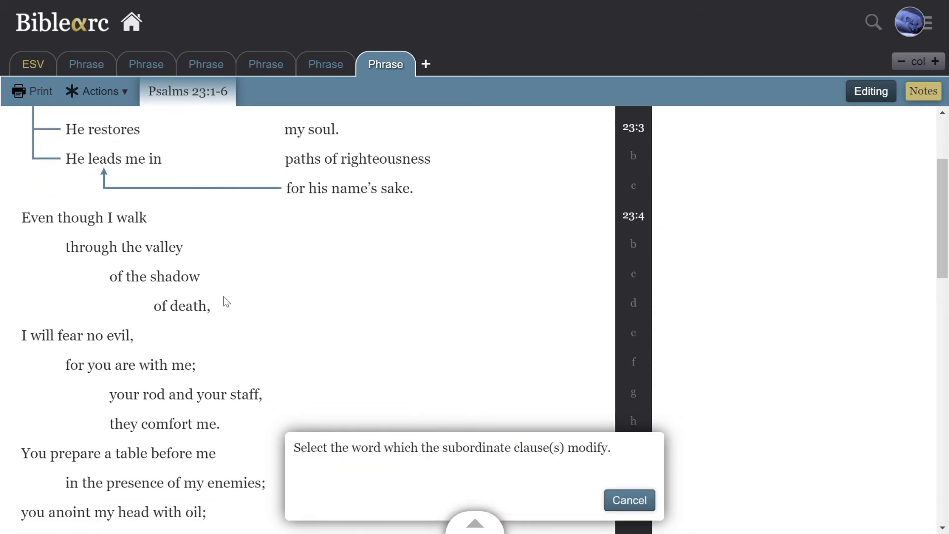
{"action": "left_click", "coordinate": [39, 218]}
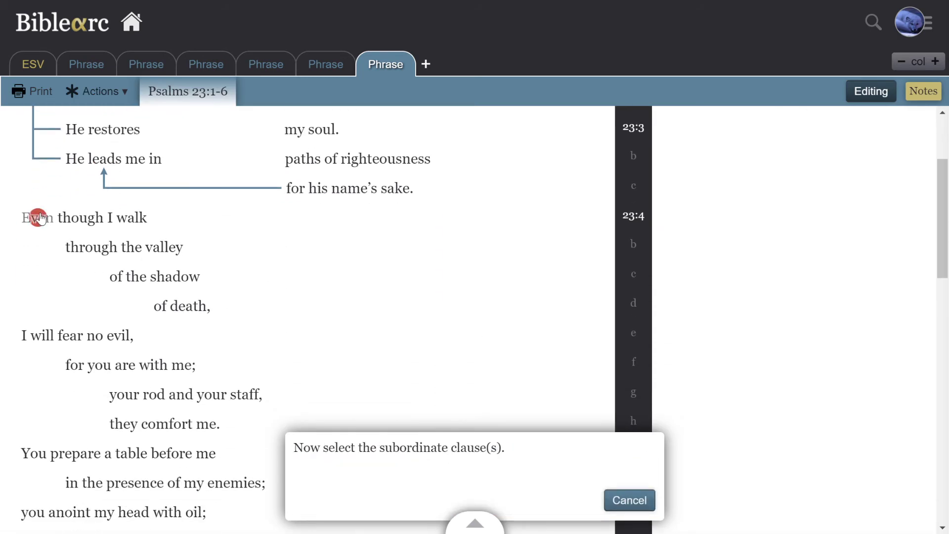
{"action": "left_click", "coordinate": [83, 251]}
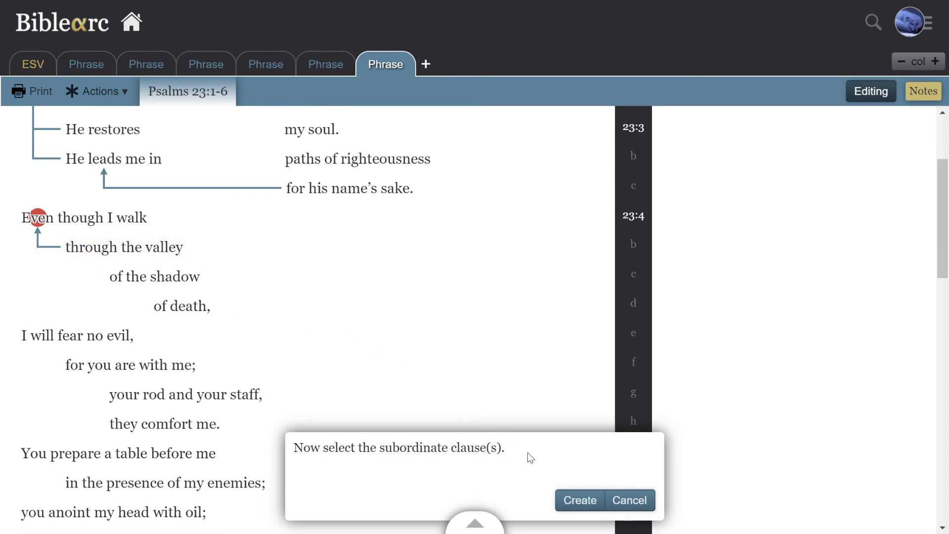
{"action": "left_click", "coordinate": [575, 500]}
{"action": "left_click", "coordinate": [576, 501]}
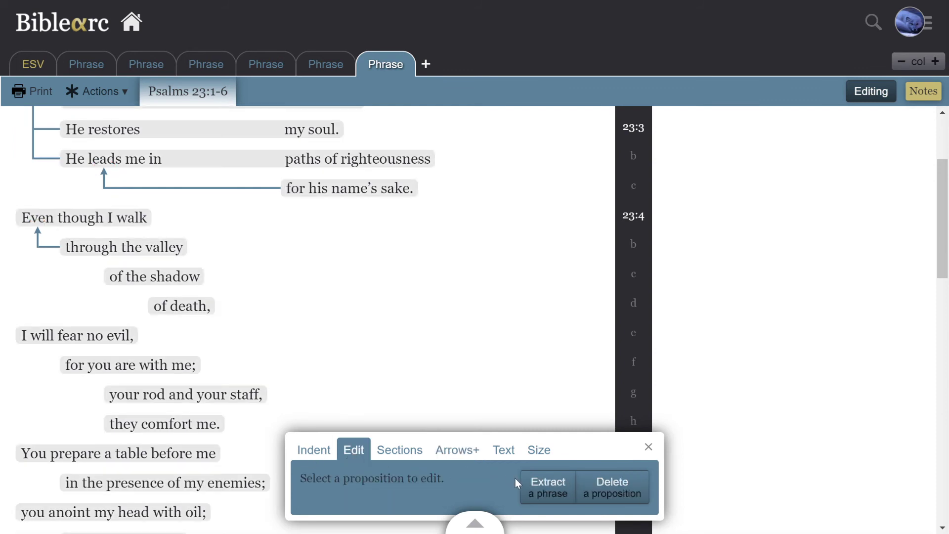
Indent "of the shadow" and "of death," together by two more levels, past the end of "through the valley"
{"action": "left_click", "coordinate": [320, 456]}
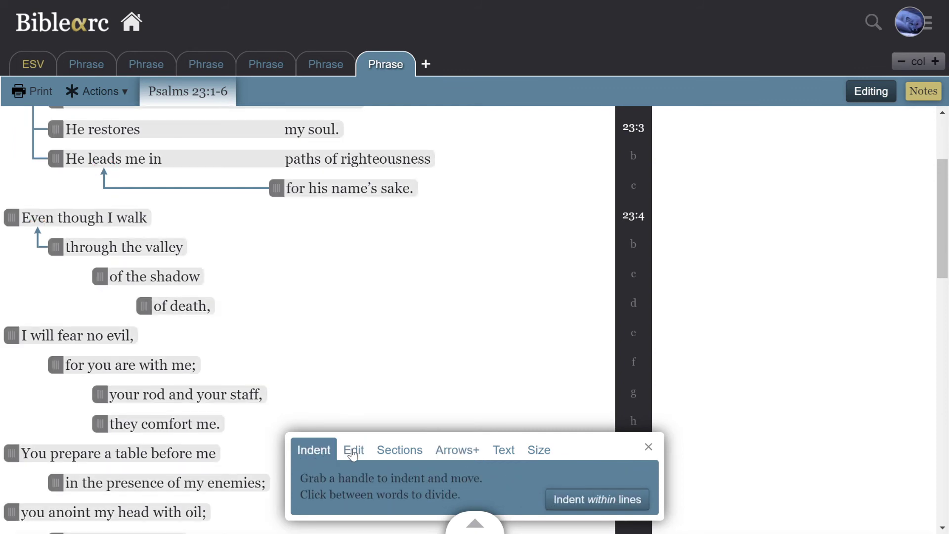
{"action": "left_click", "coordinate": [101, 279]}
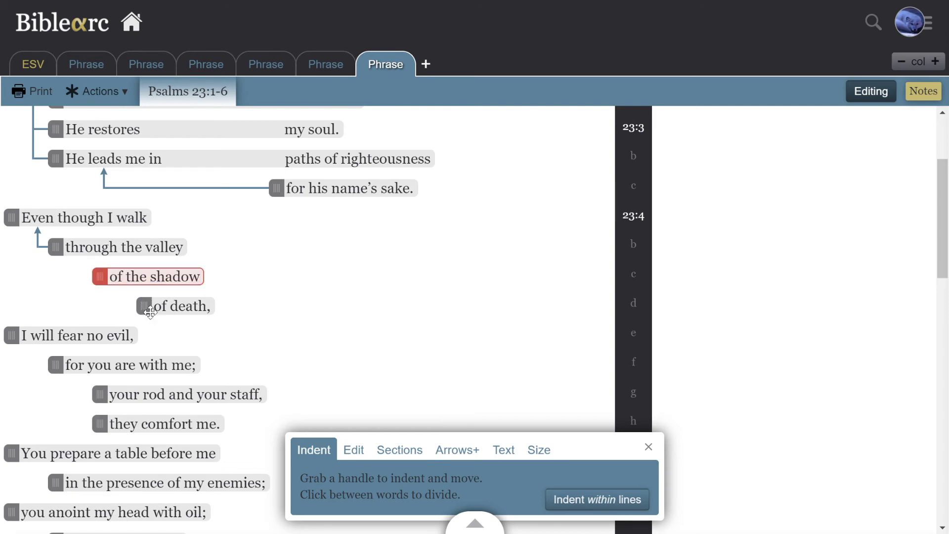
{"action": "left_click", "coordinate": [147, 309], "text": "shift"}
{"action": "left_click_drag", "start_coordinate": [147, 309], "coordinate": [235, 309]}
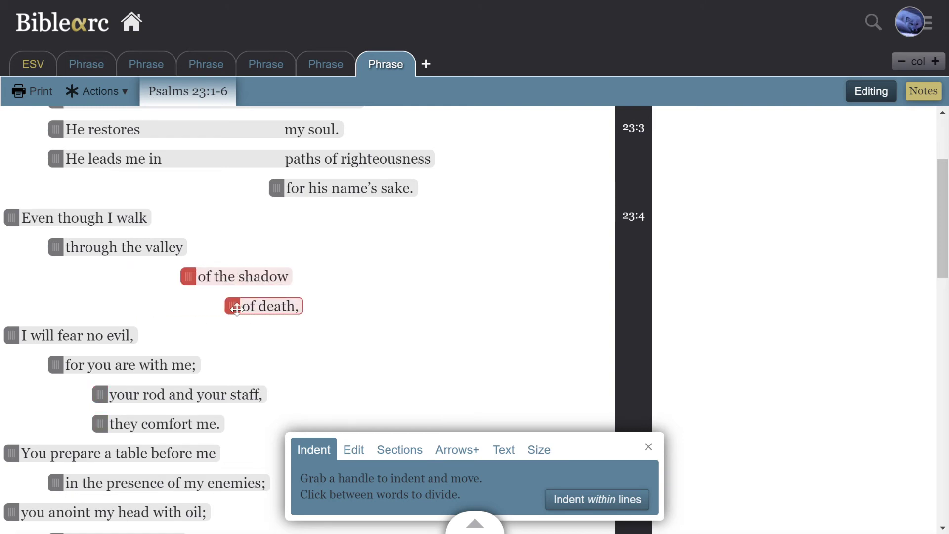
Create a subordinate arrow from "of the shadow" to the word "valley", keeping the default style
{"action": "left_click", "coordinate": [446, 451]}
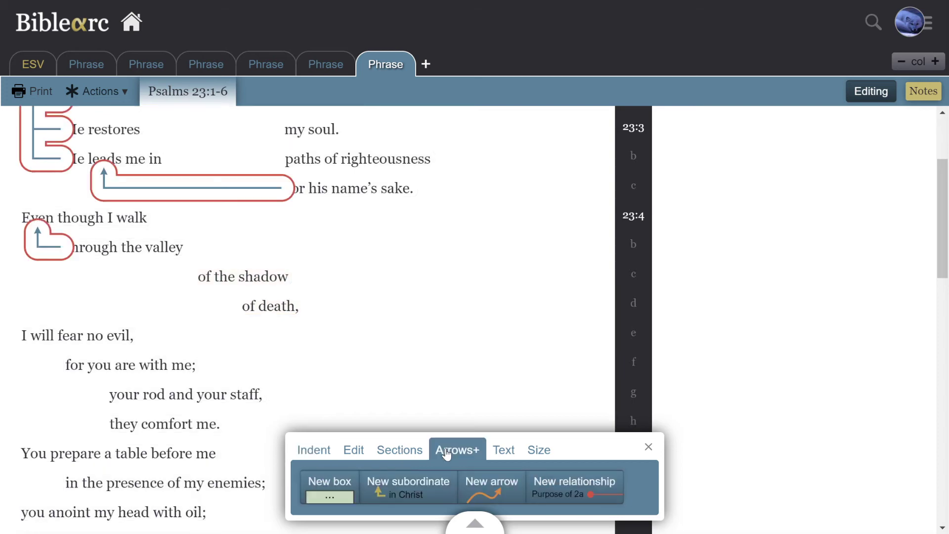
{"action": "left_click", "coordinate": [382, 482]}
{"action": "left_click", "coordinate": [163, 247]}
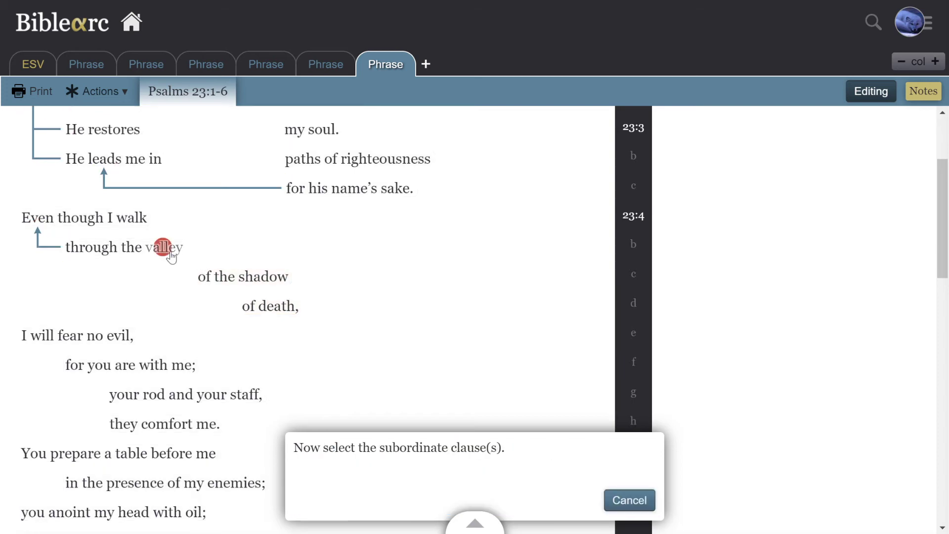
{"action": "left_click", "coordinate": [204, 274]}
{"action": "left_click", "coordinate": [578, 502]}
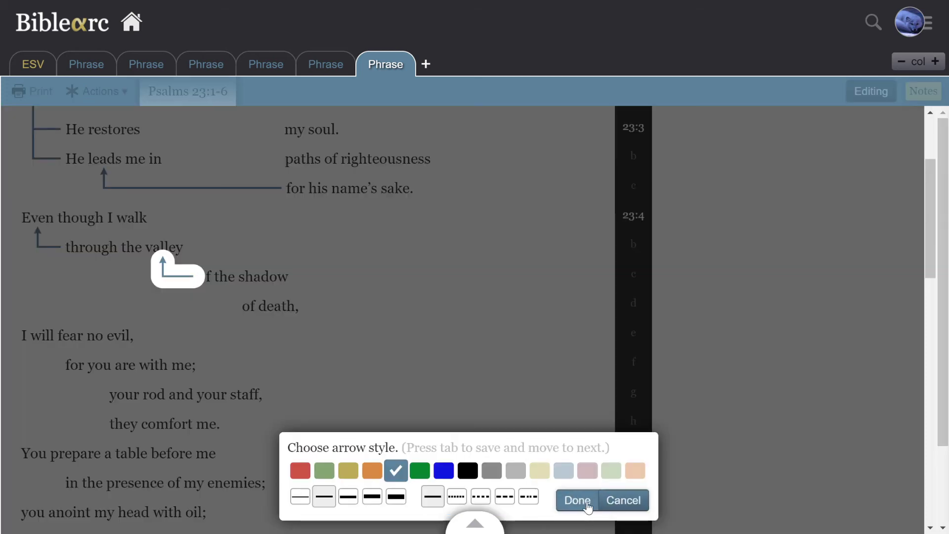
{"action": "left_click", "coordinate": [576, 501]}
Create a subordinate arrow from "of death," to the word "shadow", and indent "of death," one more level
{"action": "left_click", "coordinate": [380, 485]}
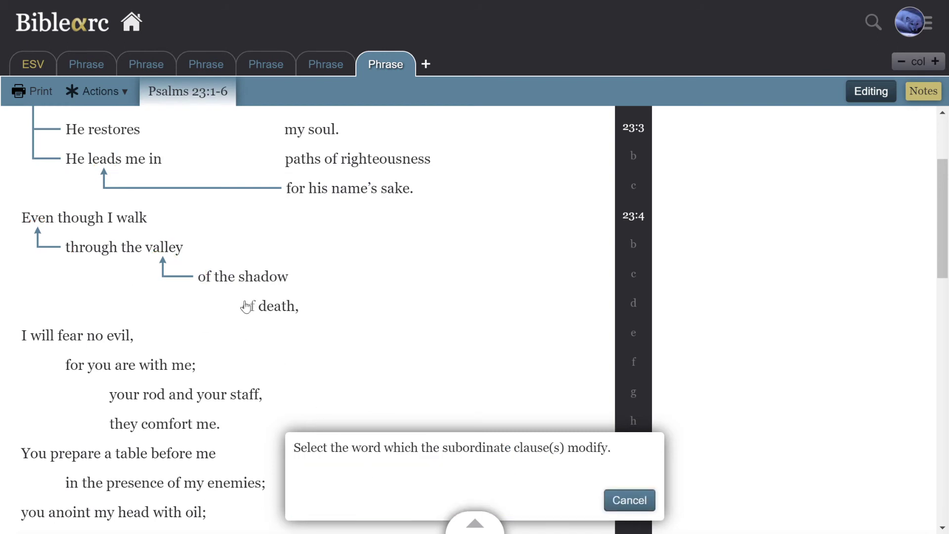
{"action": "left_click", "coordinate": [263, 277]}
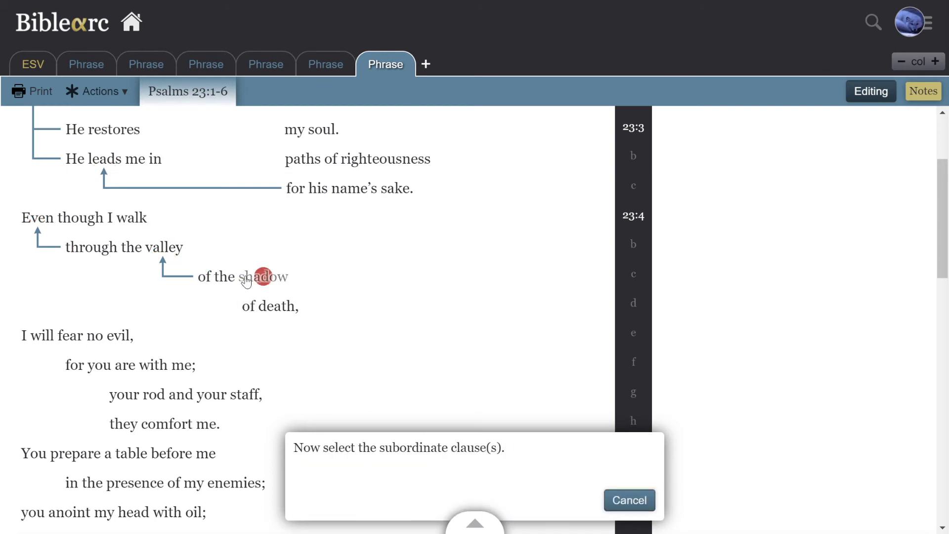
{"action": "left_click", "coordinate": [251, 306]}
{"action": "left_click", "coordinate": [570, 501]}
{"action": "left_click", "coordinate": [570, 500]}
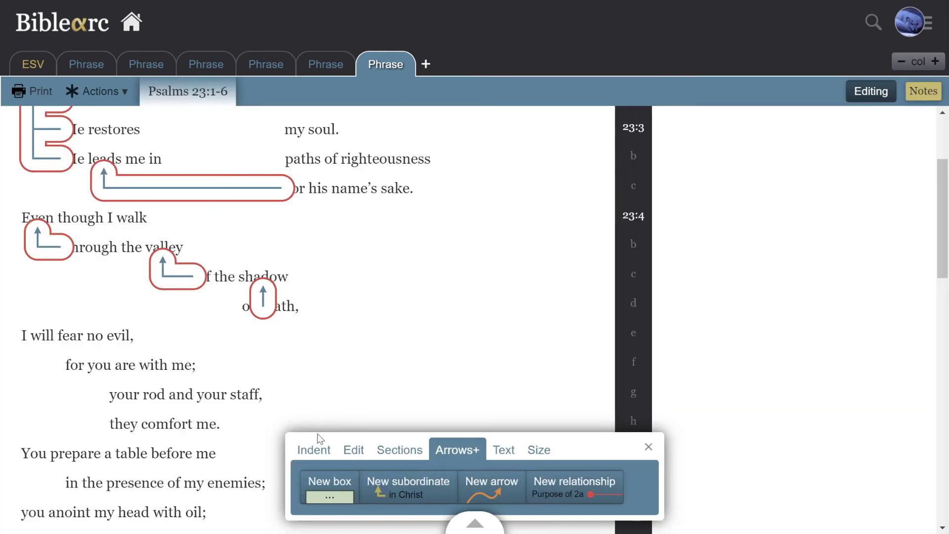
{"action": "left_click", "coordinate": [313, 449]}
{"action": "left_click_drag", "start_coordinate": [233, 306], "coordinate": [275, 310]}
Indent "they comfort me." four more levels, past the end of "your rod and your staff,"
{"action": "scroll", "coordinate": [274, 317], "scroll_direction": "down", "scroll_amount": 3}
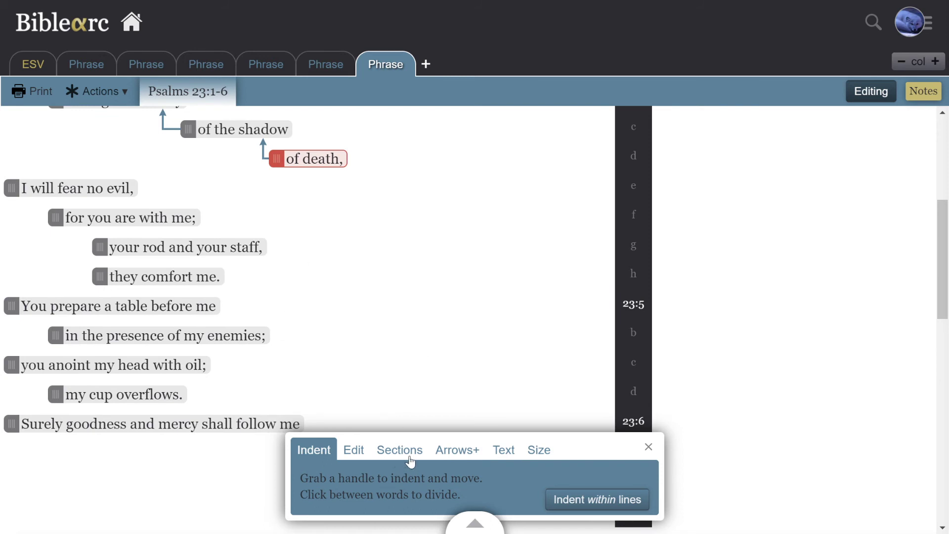
{"action": "left_click", "coordinate": [354, 450]}
{"action": "left_click", "coordinate": [308, 450]}
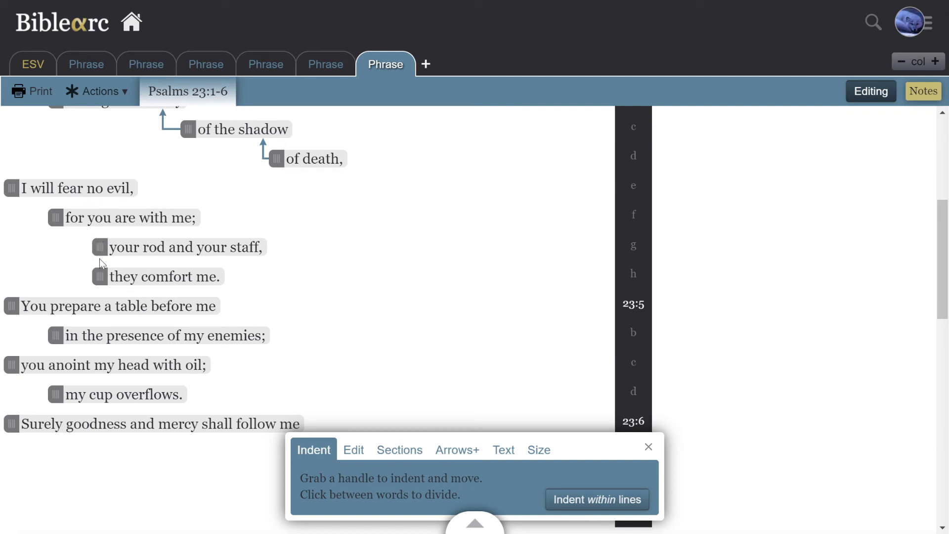
{"action": "left_click_drag", "start_coordinate": [101, 278], "coordinate": [295, 257]}
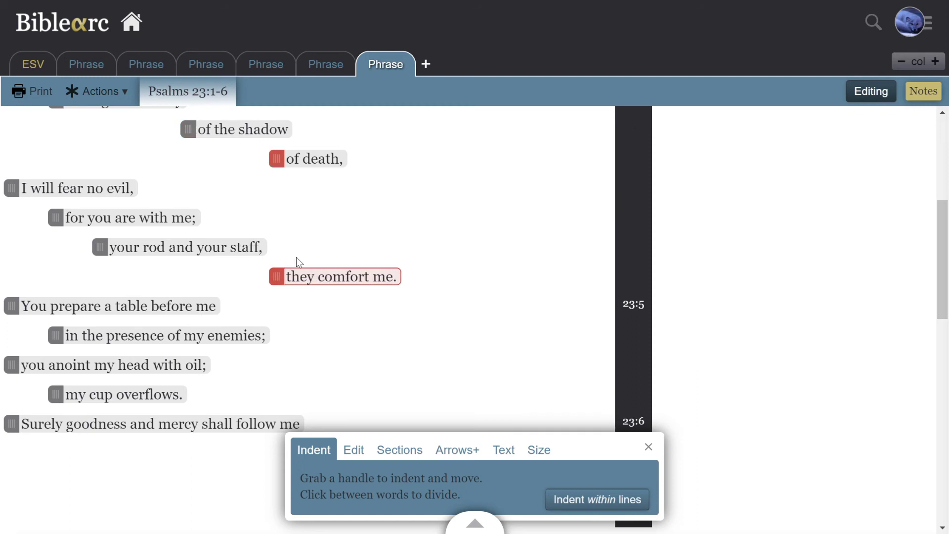
Indent "in the presence of my enemies;" and "my cup overflows." in verse 5 by four more levels each, aligning them with each other
{"action": "scroll", "coordinate": [300, 262], "scroll_direction": "down", "scroll_amount": 1}
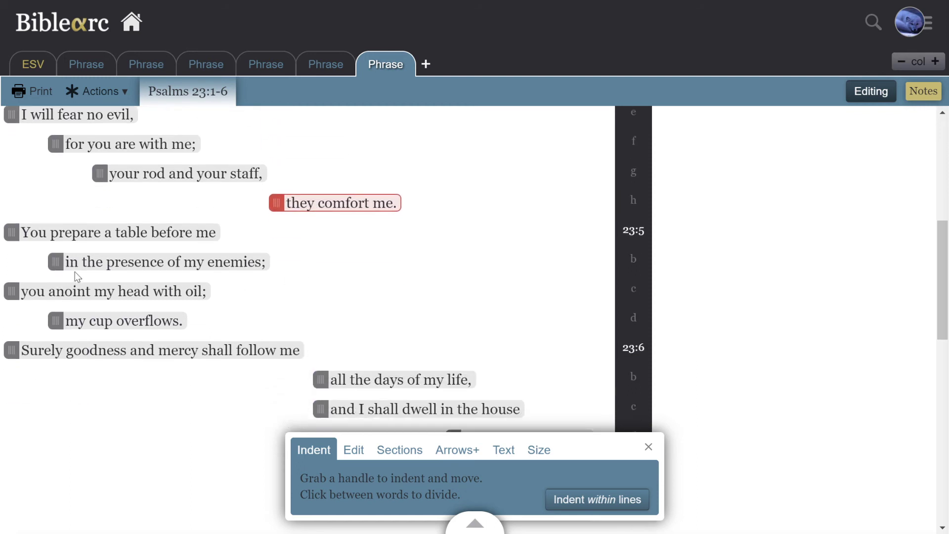
{"action": "left_click_drag", "start_coordinate": [55, 256], "coordinate": [238, 260]}
{"action": "left_click_drag", "start_coordinate": [52, 329], "coordinate": [240, 324]}
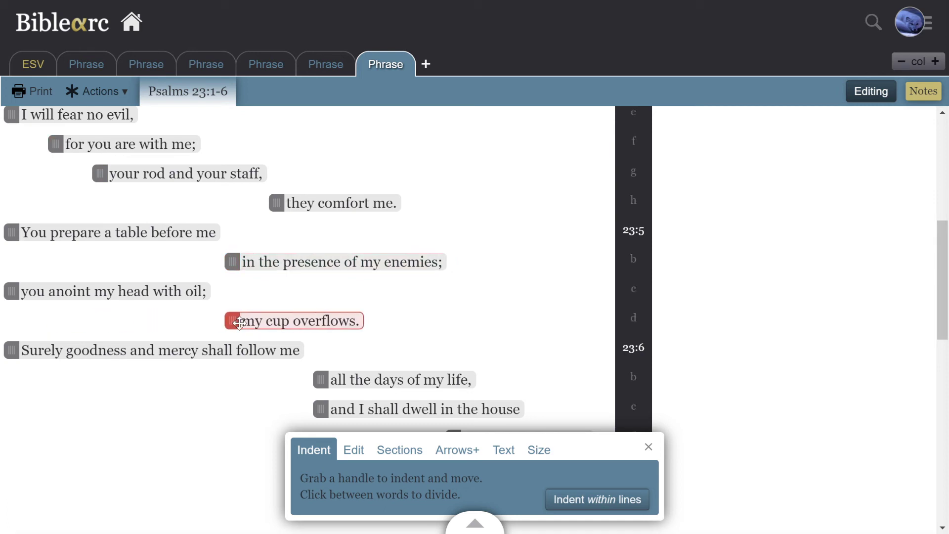
{"action": "scroll", "coordinate": [297, 286], "scroll_direction": "down", "scroll_amount": 2}
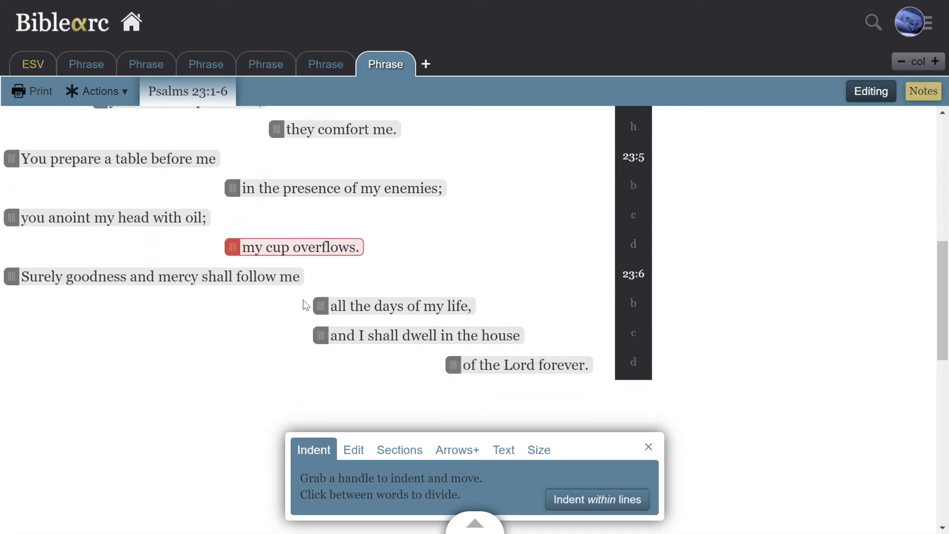
Try a single subordinate arrow from "for you are with me;" to the "I" of "I will fear no evil," and delete it
{"action": "scroll", "coordinate": [305, 326], "scroll_direction": "up", "scroll_amount": 5}
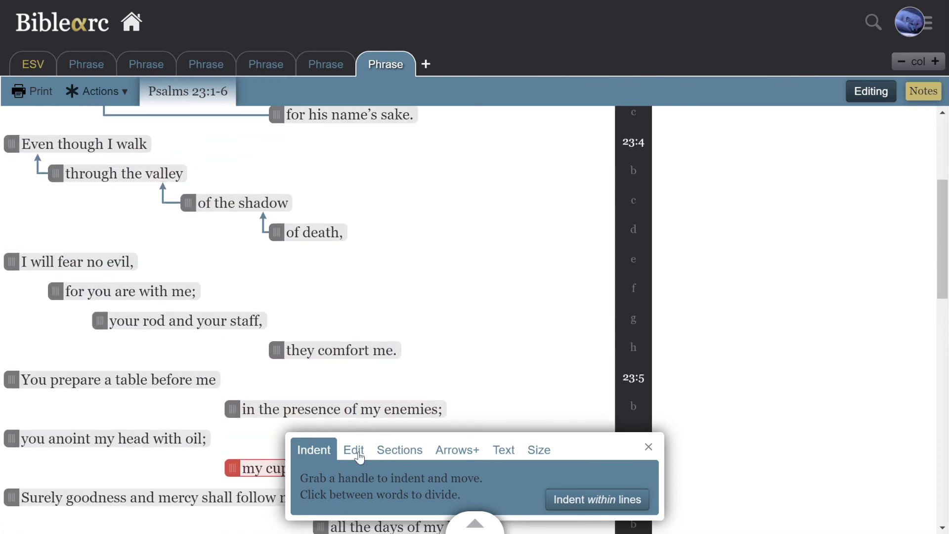
{"action": "left_click", "coordinate": [446, 450]}
{"action": "left_click", "coordinate": [419, 490]}
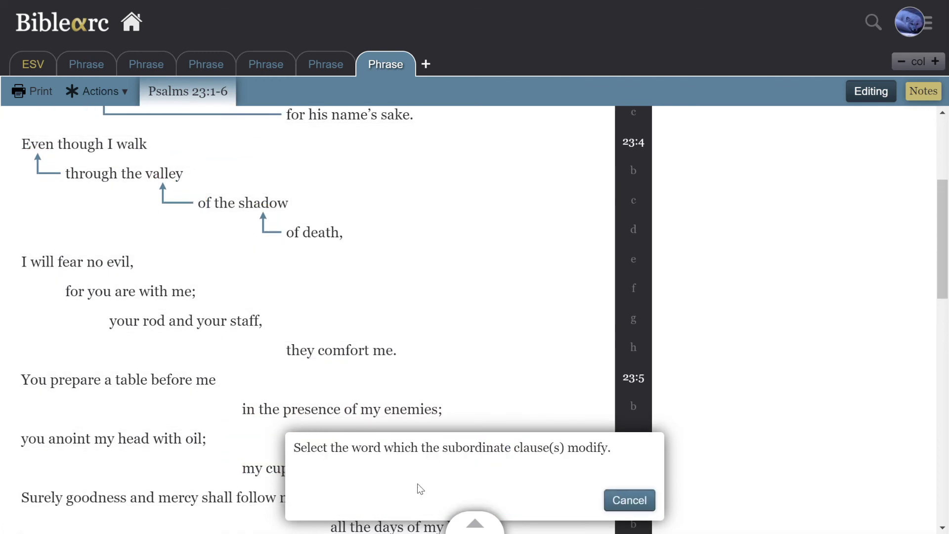
{"action": "left_click", "coordinate": [24, 262]}
{"action": "left_click", "coordinate": [78, 291]}
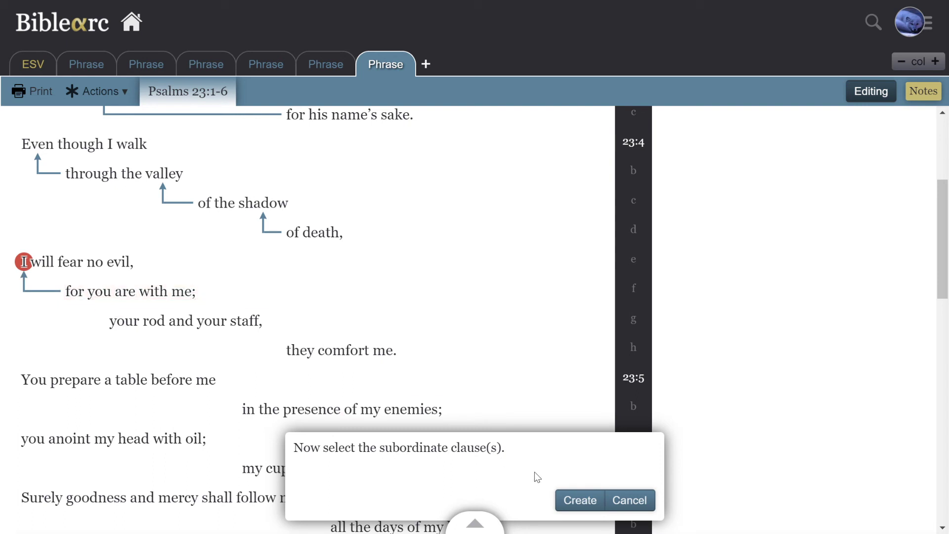
{"action": "left_click", "coordinate": [570, 505]}
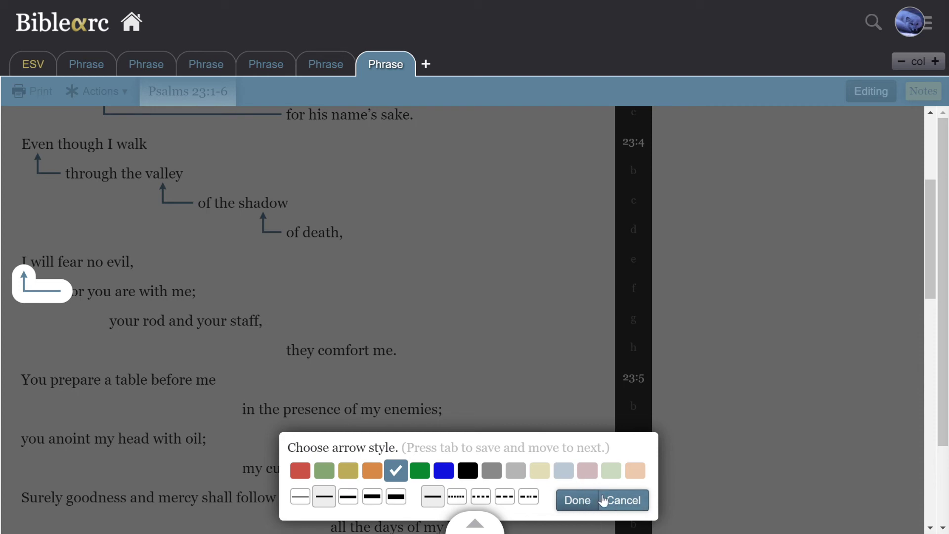
{"action": "left_click", "coordinate": [577, 501]}
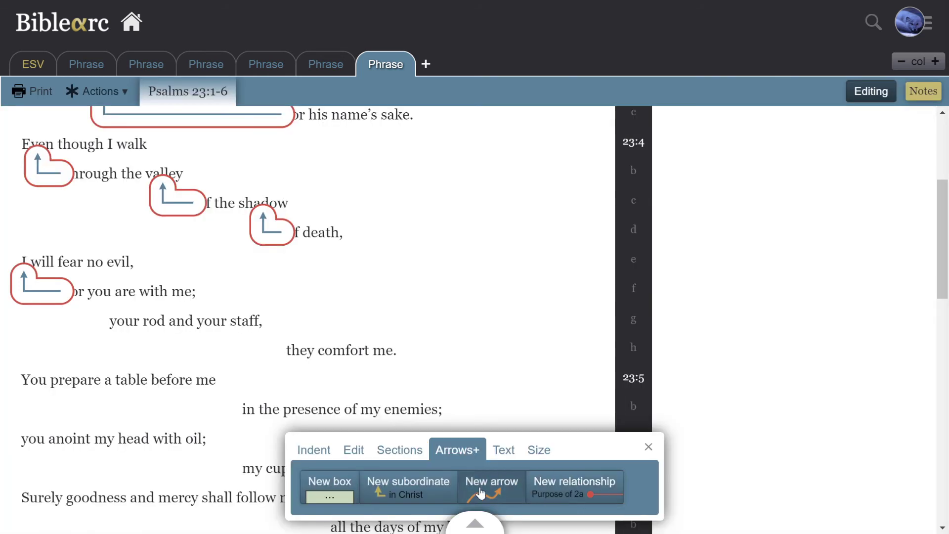
{"action": "left_click", "coordinate": [52, 296]}
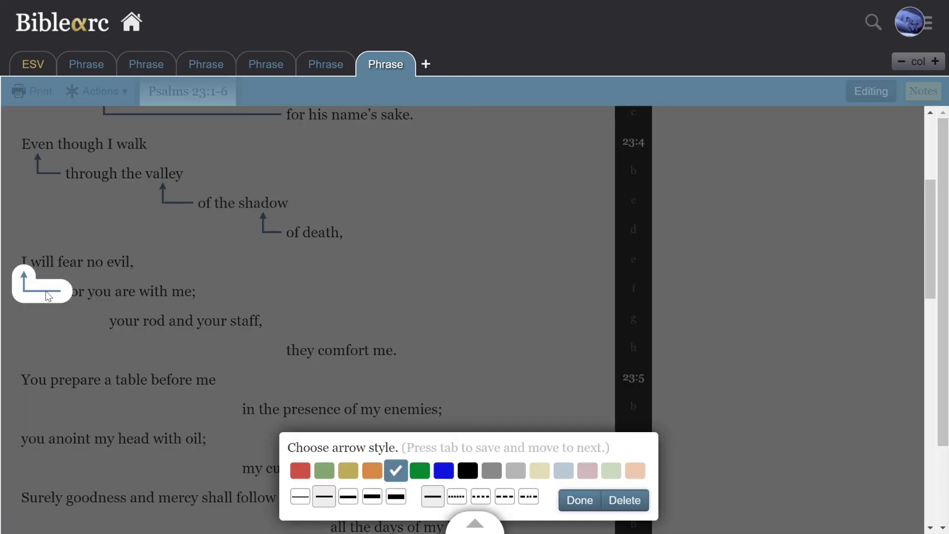
{"action": "left_click", "coordinate": [624, 501]}
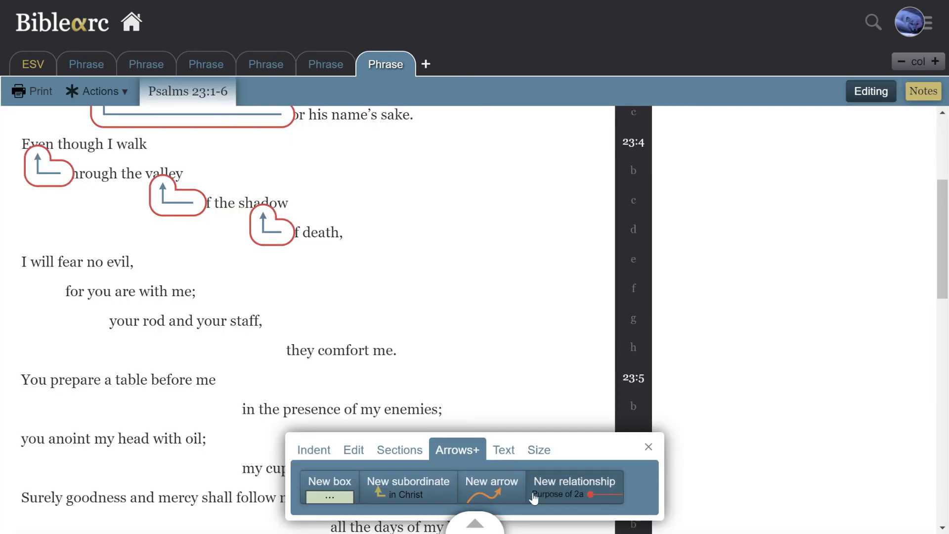
Create one subordinate arrow linking "for you are with me;" and "your rod and your staff," to the "I" of "I will fear no evil,"
{"action": "left_click", "coordinate": [418, 490]}
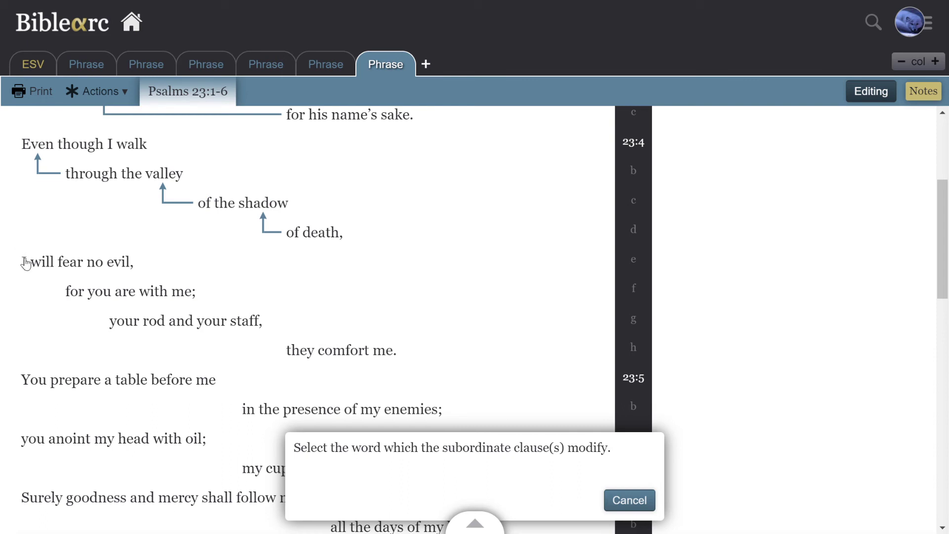
{"action": "left_click", "coordinate": [23, 261]}
{"action": "left_click", "coordinate": [74, 290]}
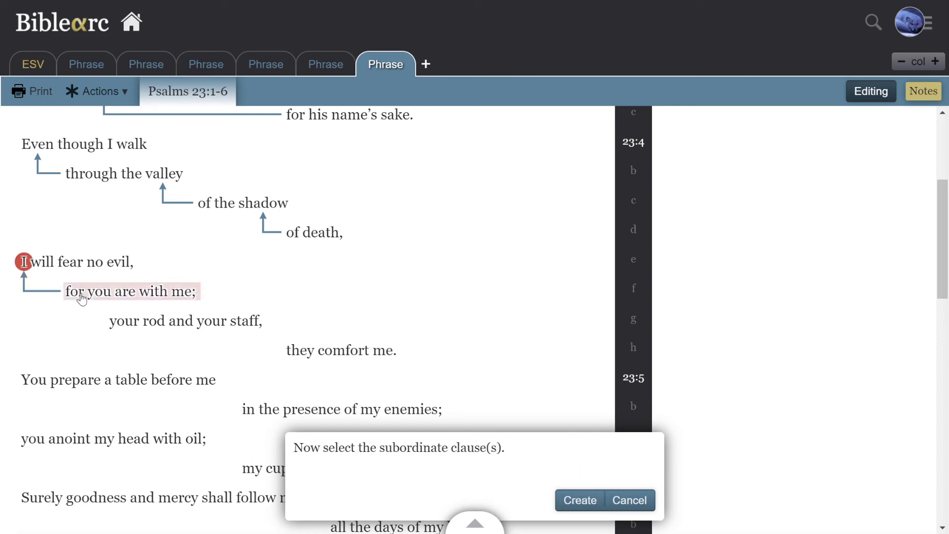
{"action": "left_click", "coordinate": [124, 326]}
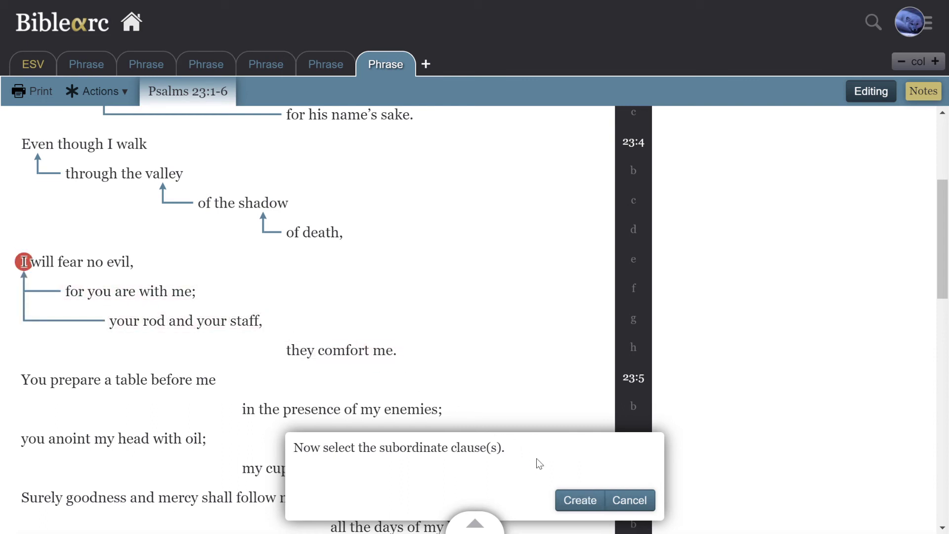
{"action": "left_click", "coordinate": [589, 502]}
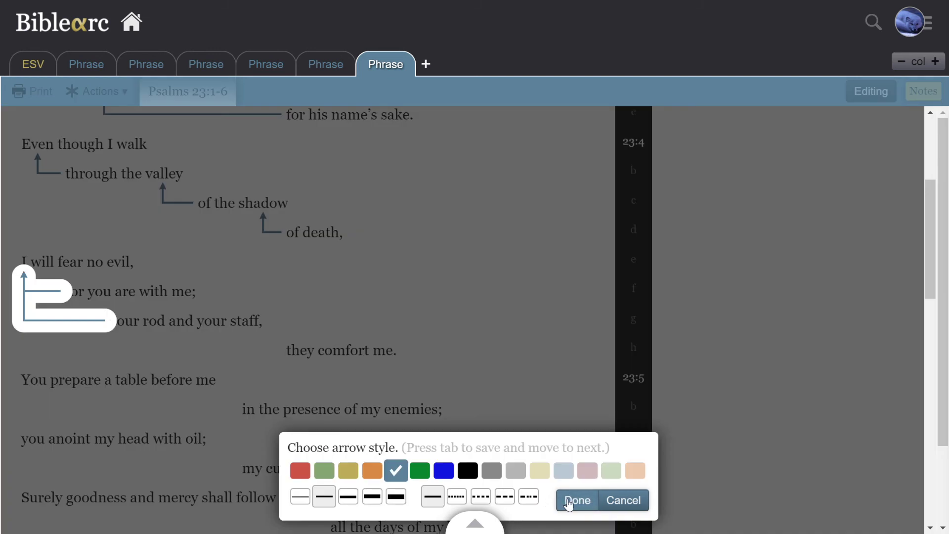
{"action": "left_click", "coordinate": [569, 503]}
Create a subordinate arrow from "they comfort me." to the word "rod", keeping the default style
{"action": "left_click", "coordinate": [391, 483]}
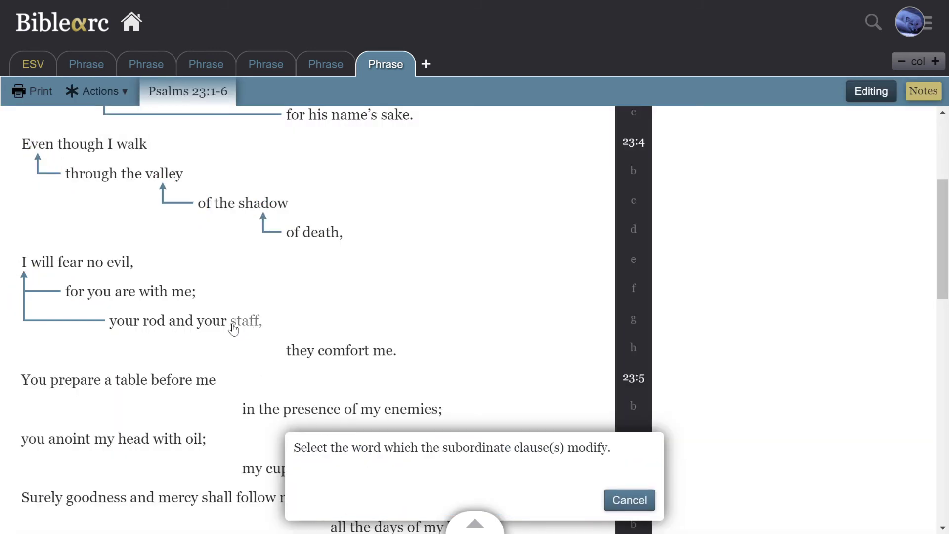
{"action": "left_click", "coordinate": [154, 321]}
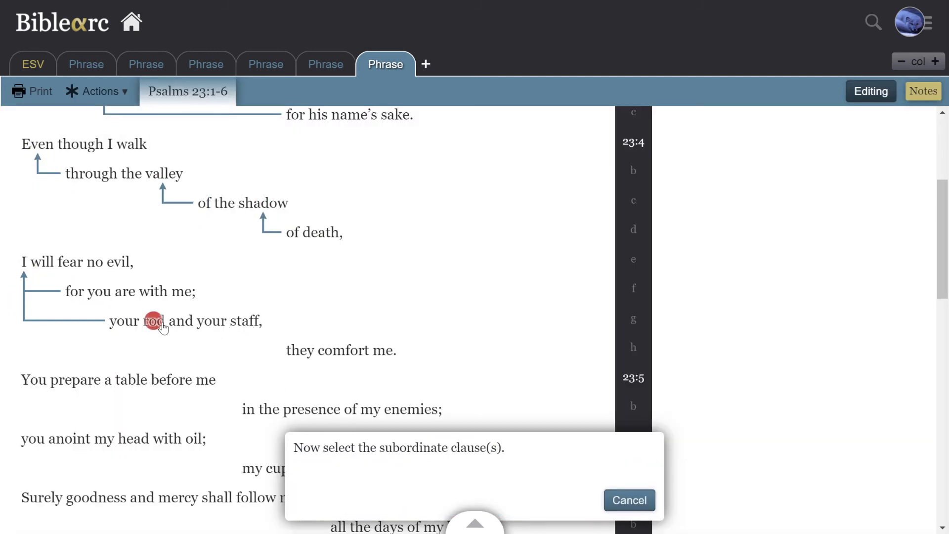
{"action": "left_click", "coordinate": [308, 354]}
{"action": "left_click", "coordinate": [570, 502]}
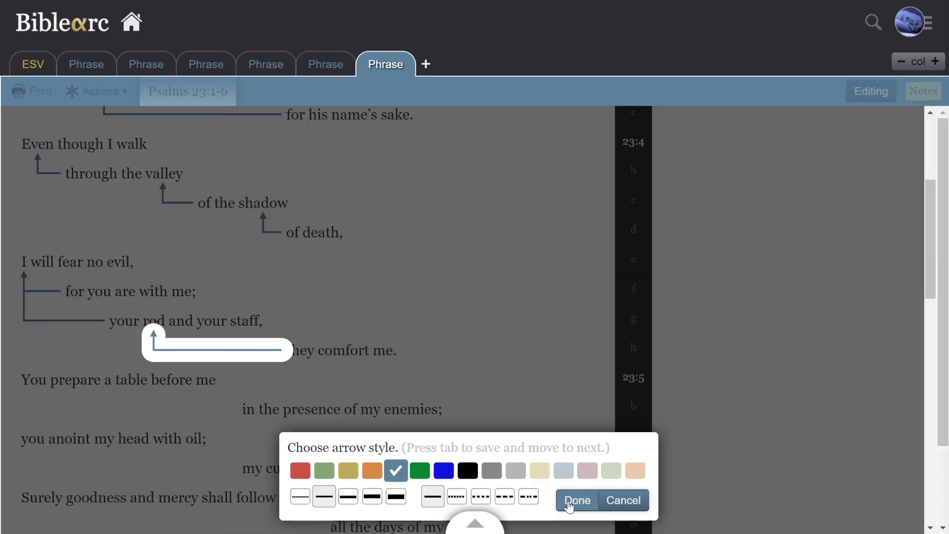
{"action": "left_click", "coordinate": [570, 503]}
Create a second subordinate arrow from "they comfort me." to the word "staff", keeping the default style
{"action": "left_click", "coordinate": [429, 491]}
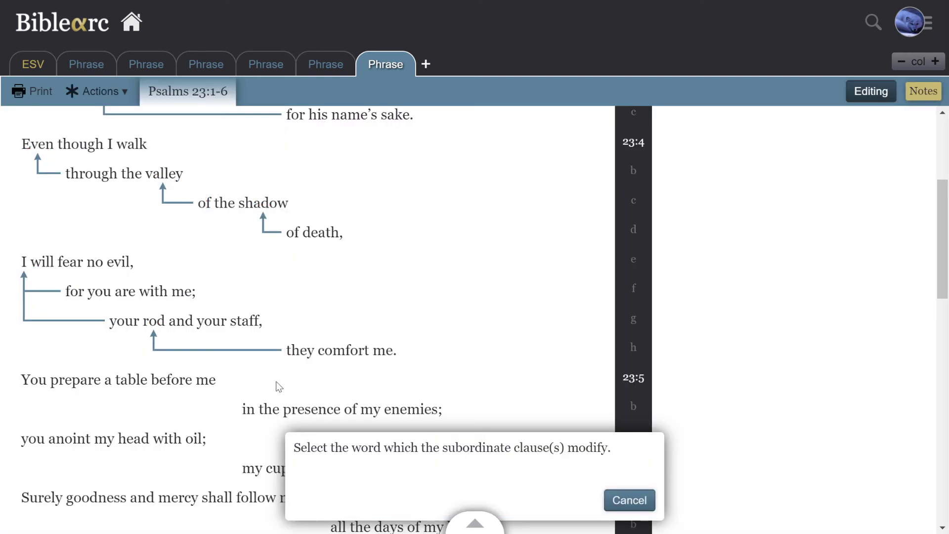
{"action": "left_click", "coordinate": [245, 321]}
{"action": "left_click", "coordinate": [295, 354]}
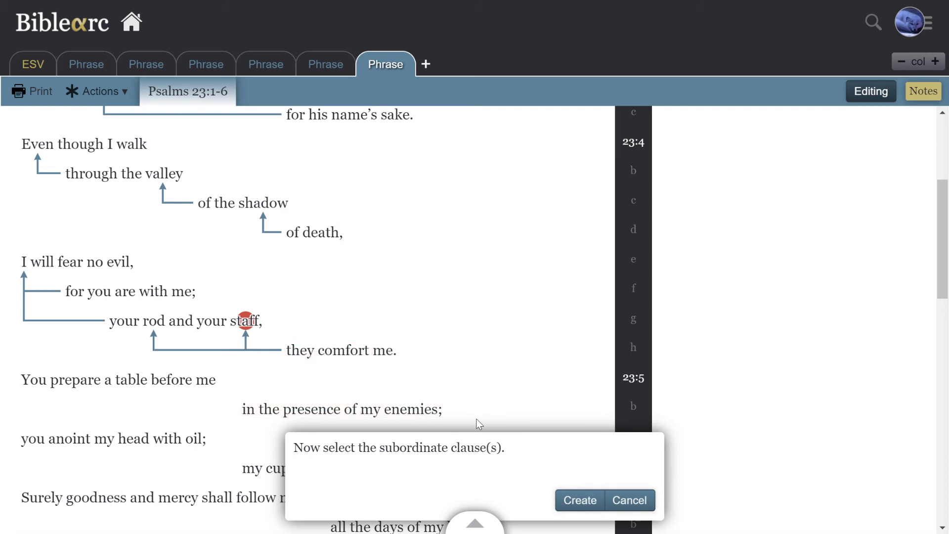
{"action": "scroll", "coordinate": [502, 393], "scroll_direction": "down", "scroll_amount": 2}
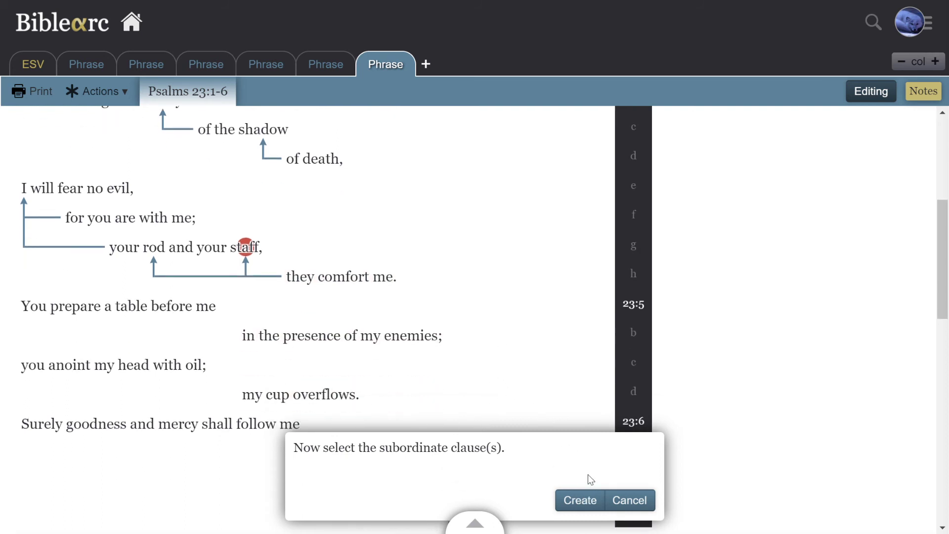
{"action": "left_click", "coordinate": [589, 501]}
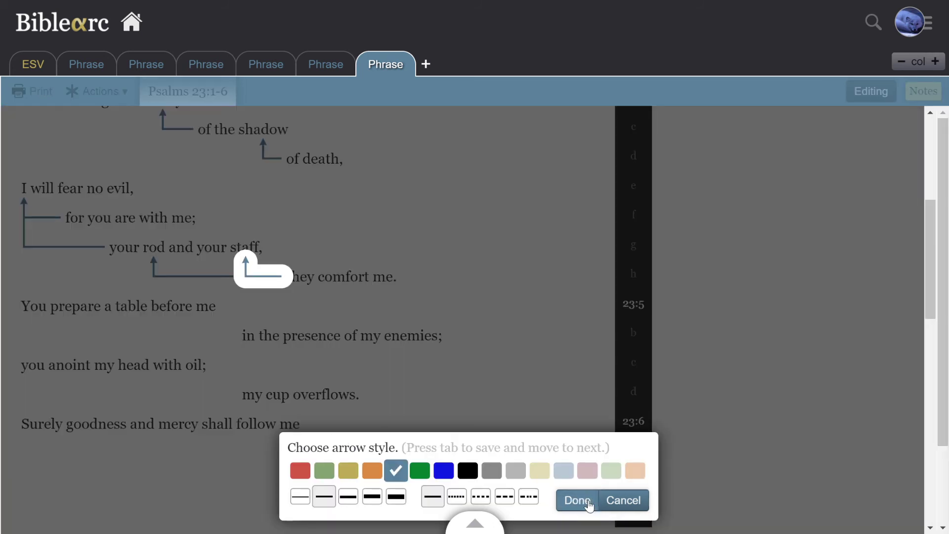
{"action": "left_click", "coordinate": [577, 501]}
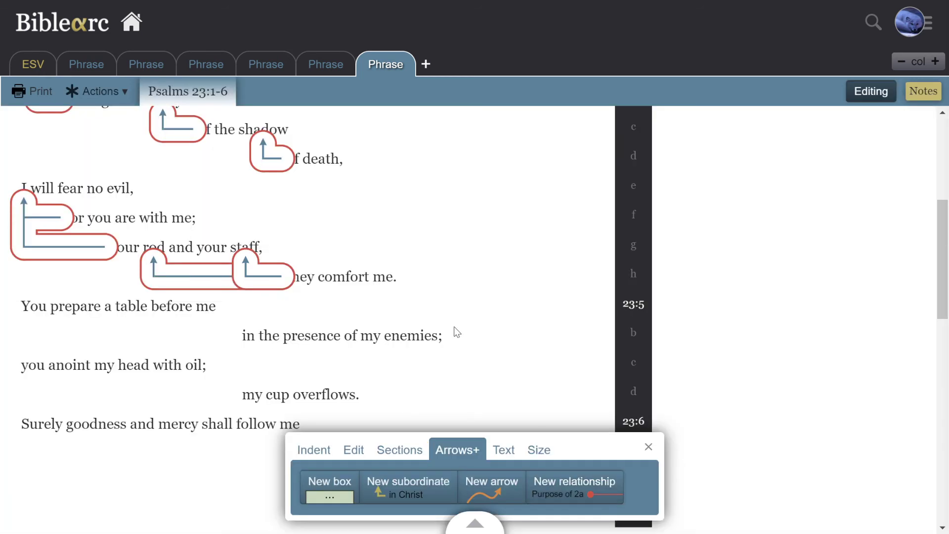
Create a subordinate arrow from "in the presence of my enemies;" to the word "table" in verse 5
{"action": "scroll", "coordinate": [414, 411], "scroll_direction": "down", "scroll_amount": 2}
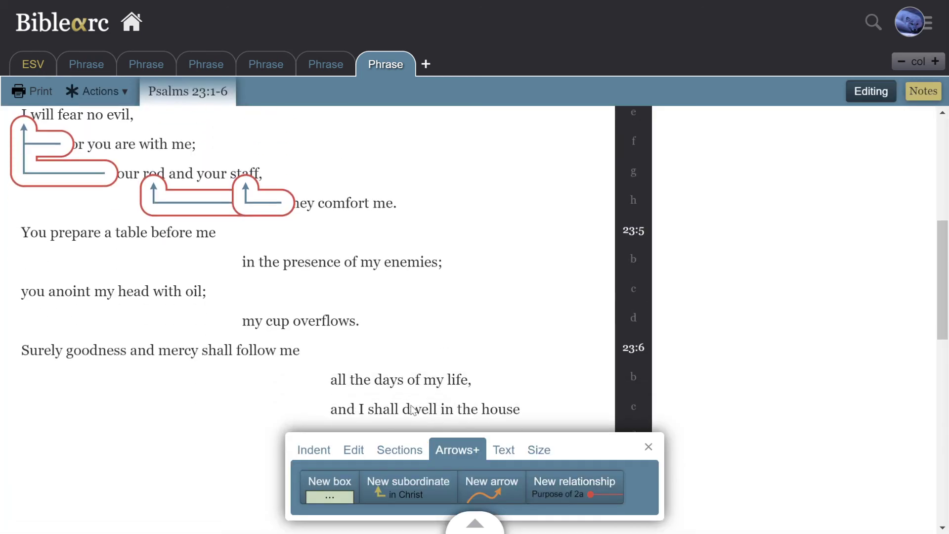
{"action": "left_click", "coordinate": [395, 485]}
{"action": "left_click", "coordinate": [131, 233]}
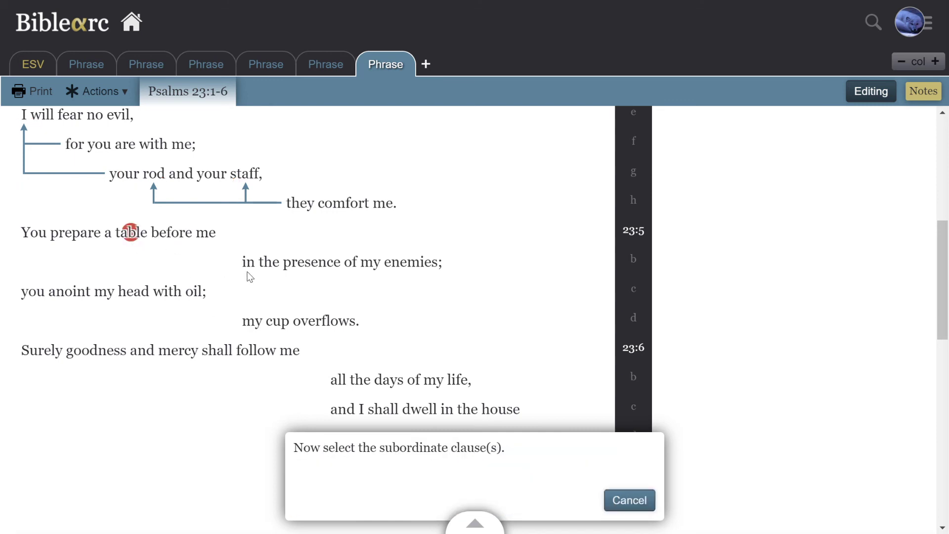
{"action": "left_click", "coordinate": [285, 265]}
{"action": "left_click", "coordinate": [572, 503]}
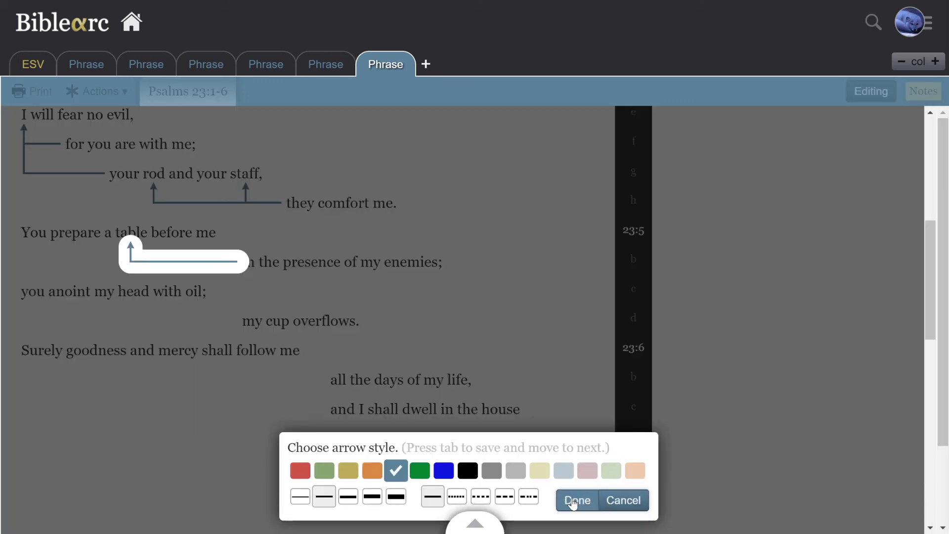
{"action": "left_click", "coordinate": [575, 502]}
Create a subordinate arrow from "my cup overflows." to the word "head" in "you anoint my head with oil;"
{"action": "left_click", "coordinate": [445, 487]}
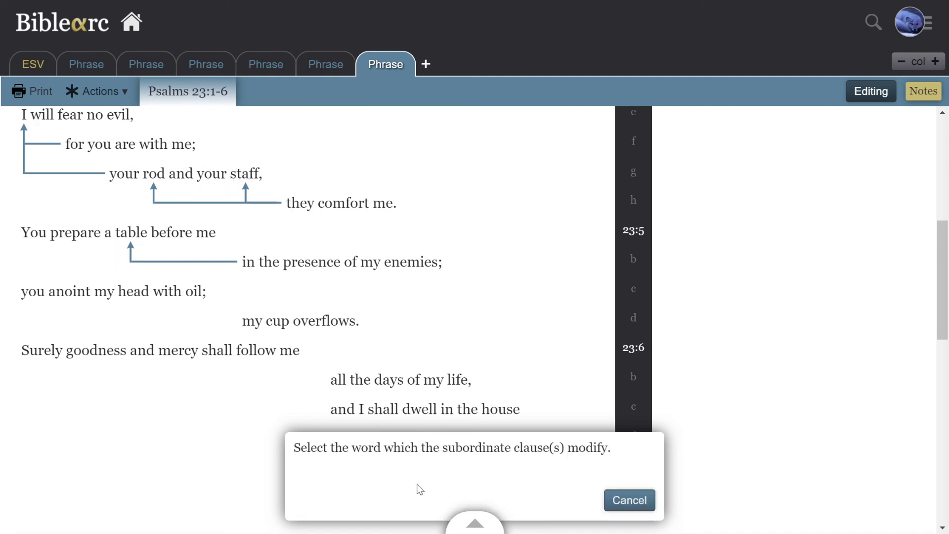
{"action": "left_click", "coordinate": [133, 292]}
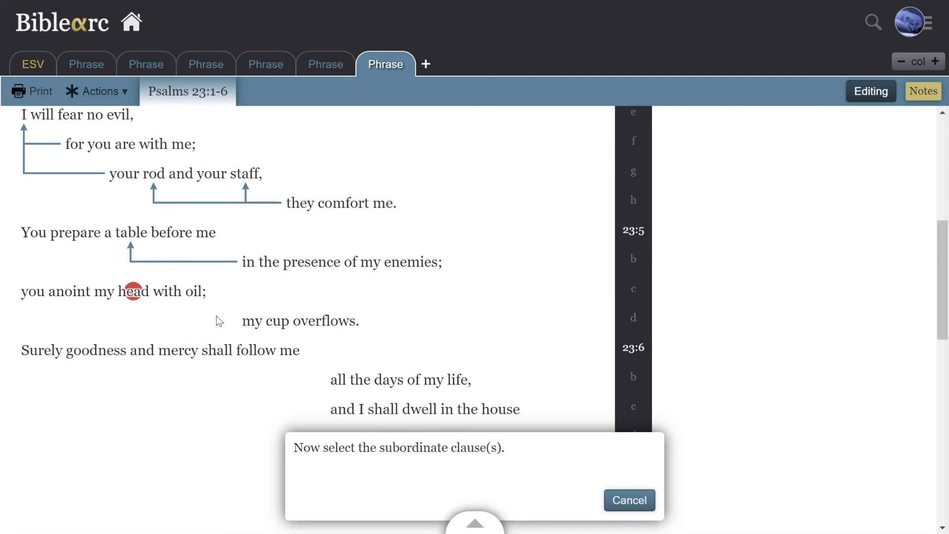
{"action": "left_click", "coordinate": [289, 326]}
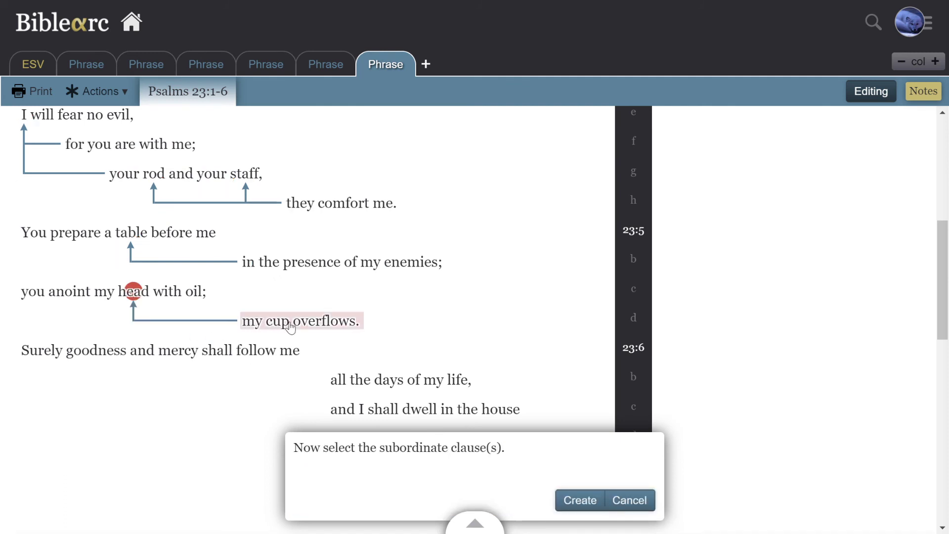
{"action": "left_click", "coordinate": [580, 501]}
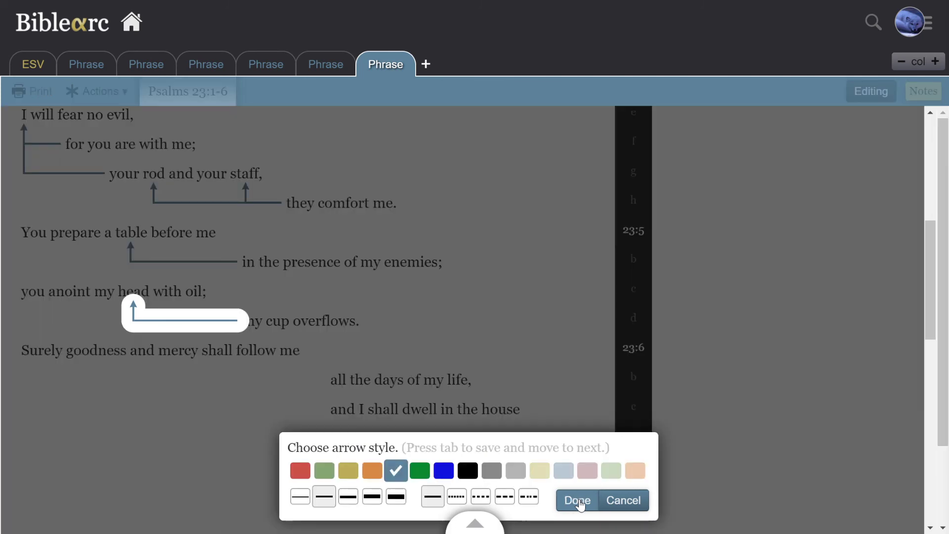
{"action": "left_click", "coordinate": [580, 501]}
Create one subordinate arrow linking "all the days of my life," and "and I shall dwell in the house" to the word "follow" in verse 6
{"action": "left_click", "coordinate": [405, 485]}
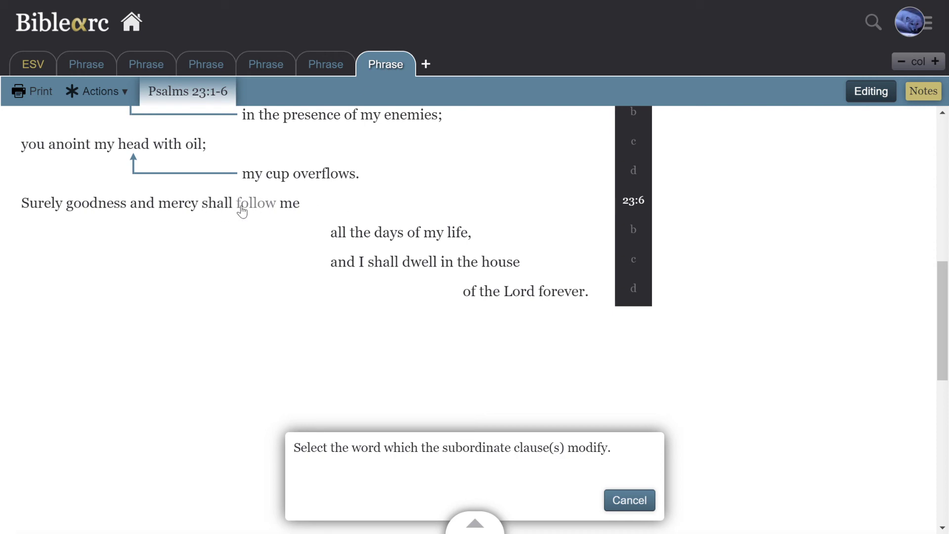
{"action": "left_click", "coordinate": [289, 207]}
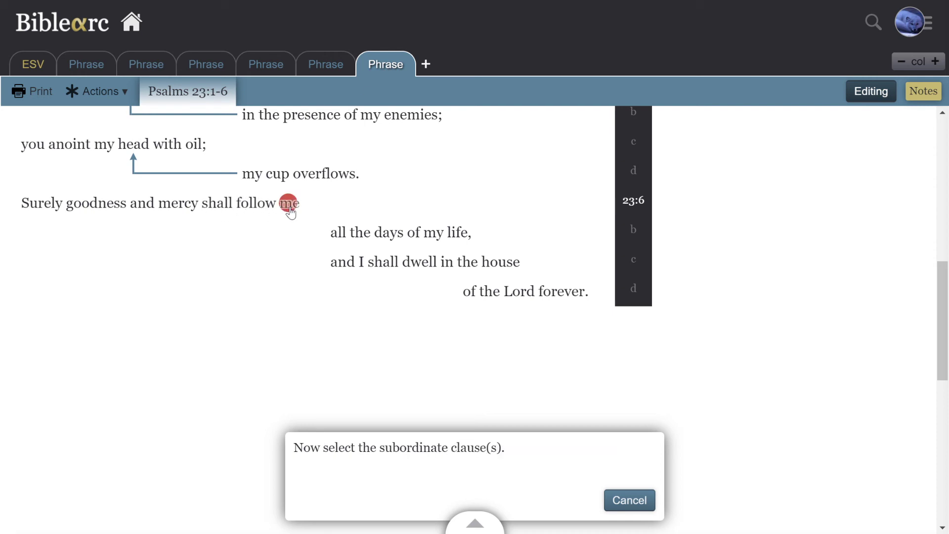
{"action": "left_click", "coordinate": [257, 205]}
{"action": "left_click", "coordinate": [351, 237]}
{"action": "left_click", "coordinate": [362, 264]}
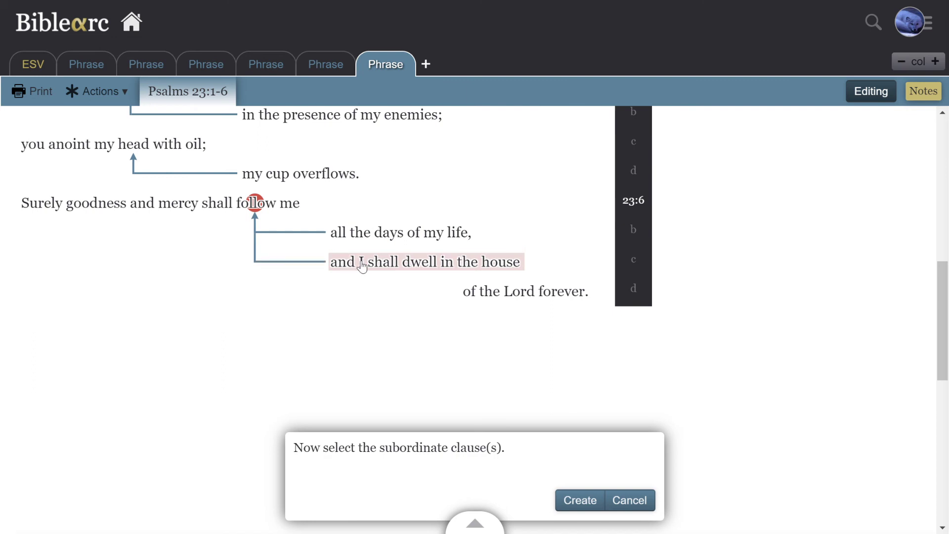
{"action": "left_click", "coordinate": [587, 502]}
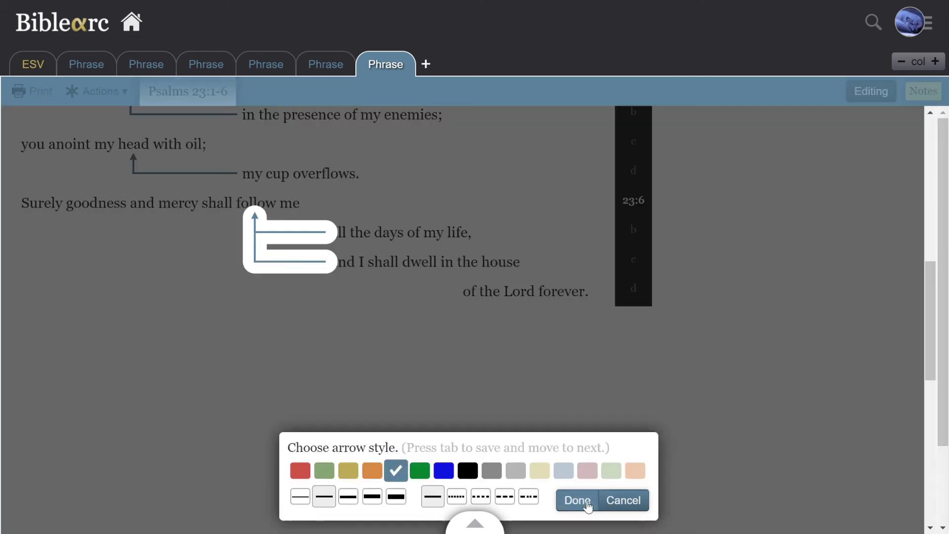
{"action": "left_click", "coordinate": [585, 505]}
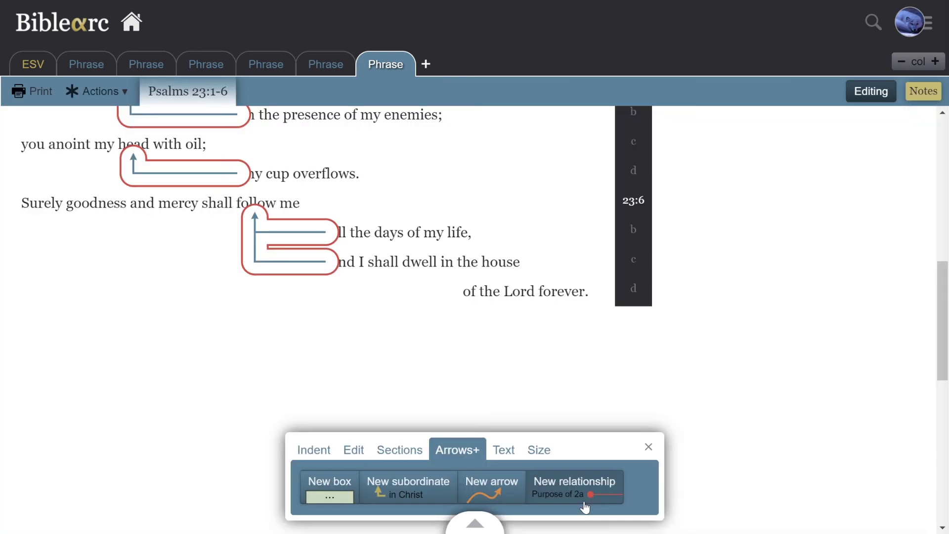
Create a subordinate arrow from "of the Lord forever." to the word "house", keeping the default style
{"action": "left_click", "coordinate": [402, 485]}
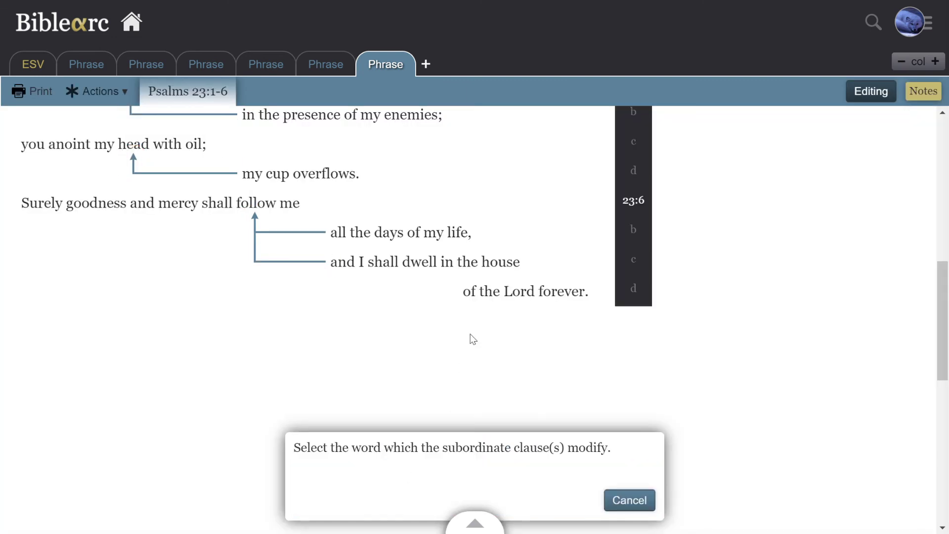
{"action": "left_click", "coordinate": [497, 264]}
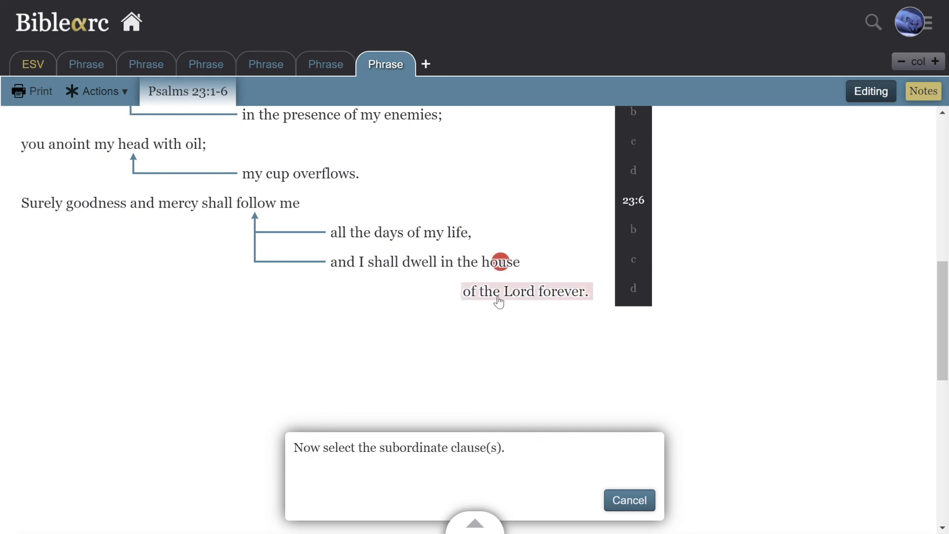
{"action": "left_click", "coordinate": [499, 302]}
{"action": "left_click", "coordinate": [585, 502]}
{"action": "left_click", "coordinate": [584, 503]}
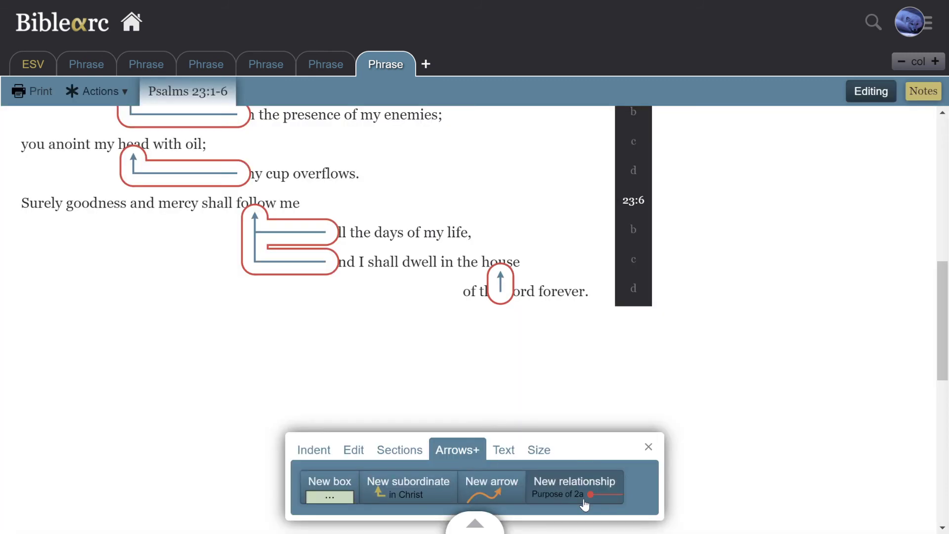
{"action": "scroll", "coordinate": [594, 349], "scroll_direction": "up", "scroll_amount": 1}
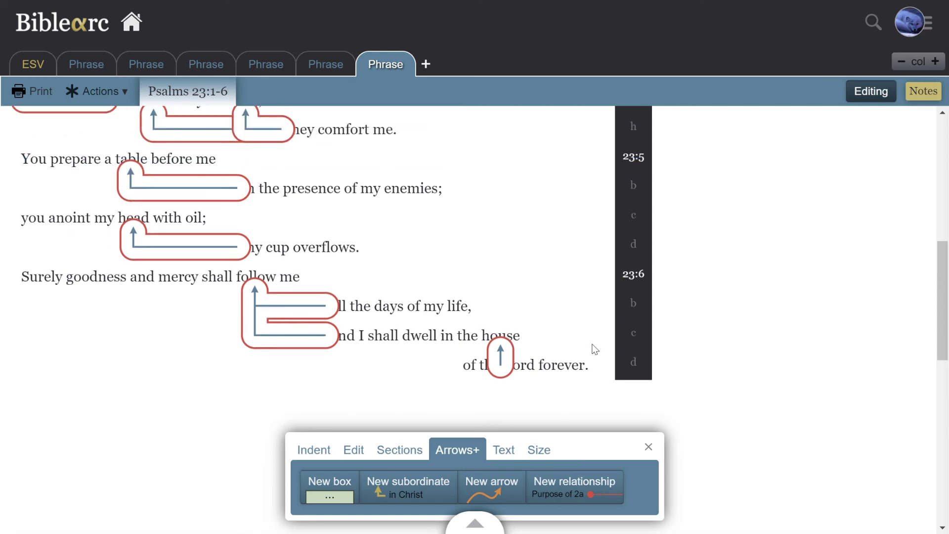
Widen the ESV text column by moving the verse-number divider farther from the text, giving the last line of verse 6 more room
{"action": "scroll", "coordinate": [595, 349], "scroll_direction": "up", "scroll_amount": 5}
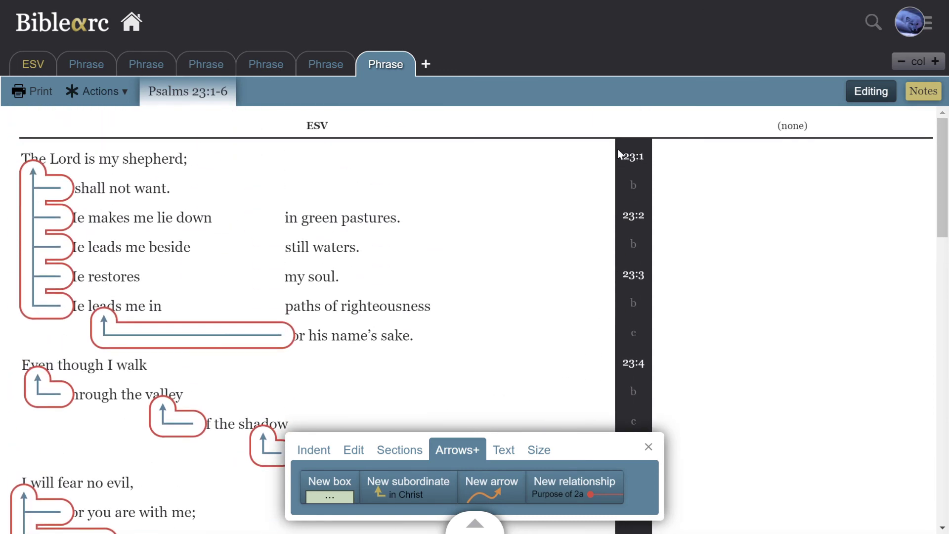
{"action": "scroll", "coordinate": [543, 319], "scroll_direction": "down", "scroll_amount": 10}
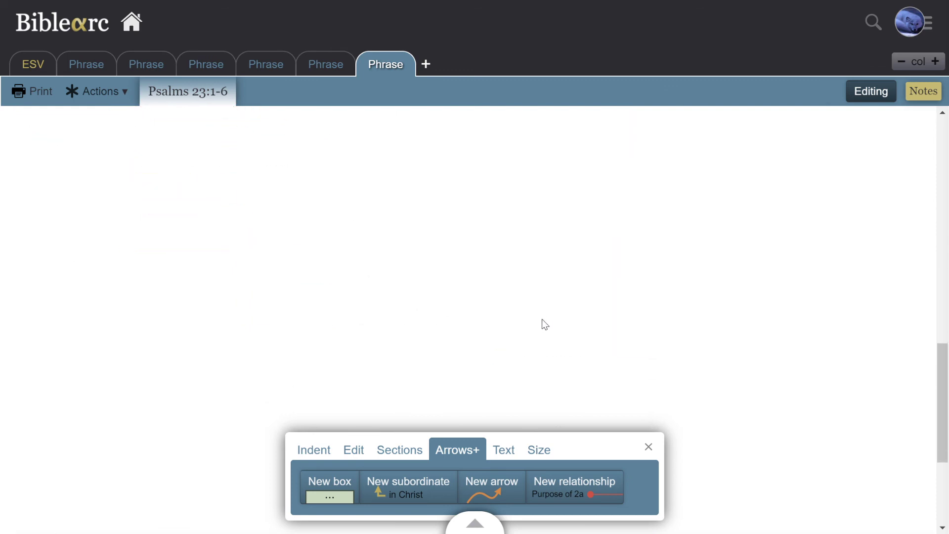
{"action": "scroll", "coordinate": [542, 320], "scroll_direction": "up", "scroll_amount": 10}
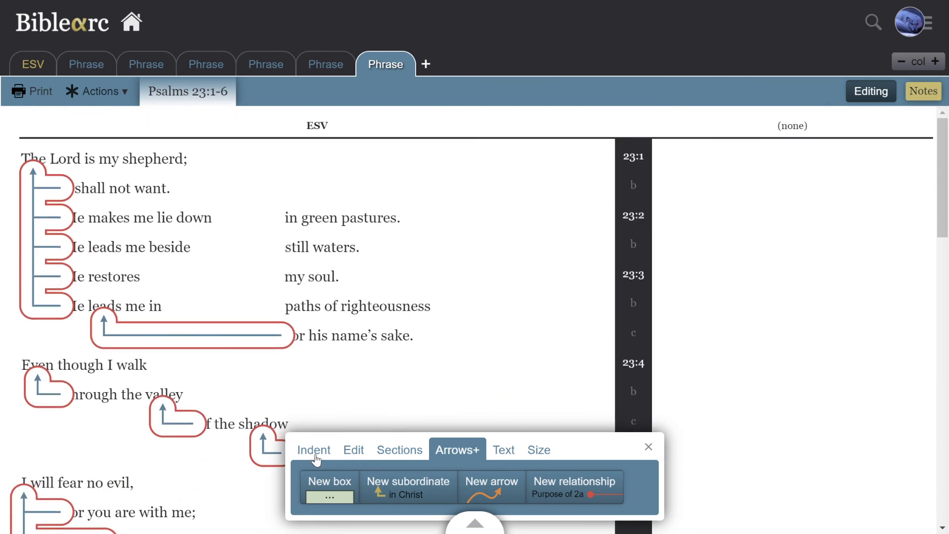
{"action": "left_click", "coordinate": [314, 450]}
{"action": "left_click_drag", "start_coordinate": [628, 114], "coordinate": [776, 110]}
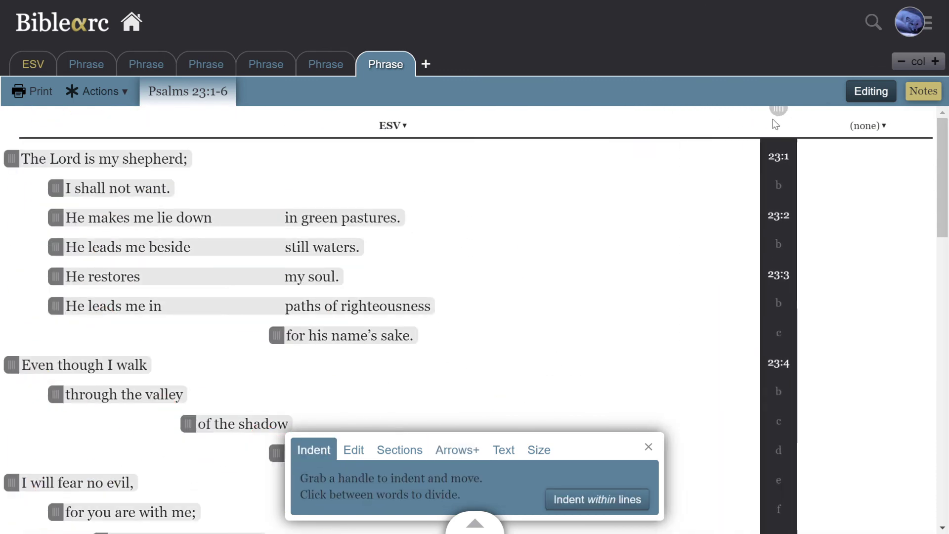
Indent "of the Lord forever." past the word "house" in verse 6 and close the editing toolbox
{"action": "scroll", "coordinate": [636, 306], "scroll_direction": "down", "scroll_amount": 10}
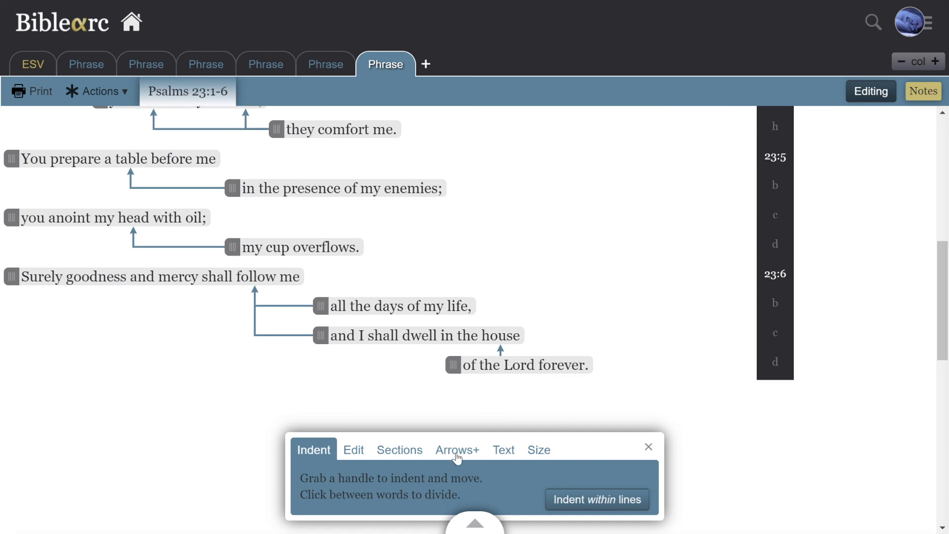
{"action": "left_click_drag", "start_coordinate": [453, 365], "coordinate": [562, 366]}
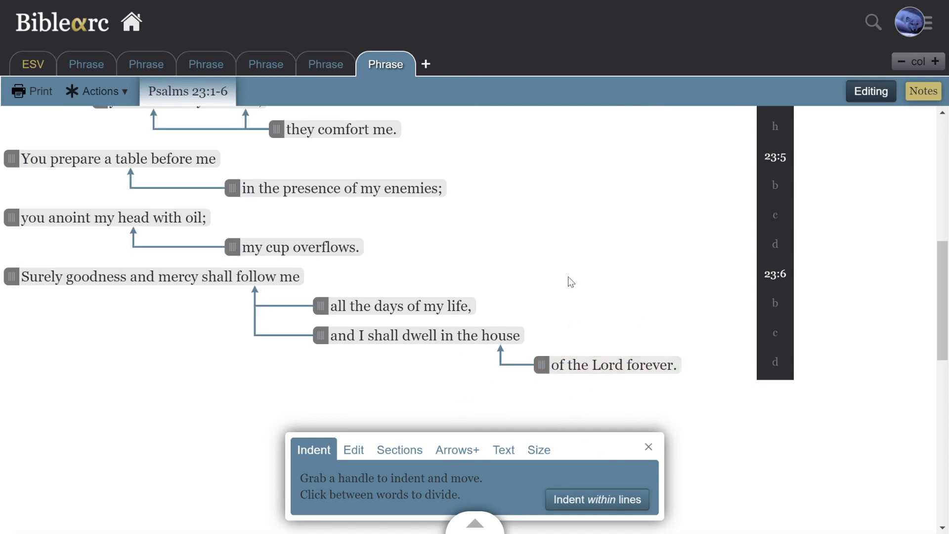
{"action": "scroll", "coordinate": [516, 308], "scroll_direction": "up", "scroll_amount": 10}
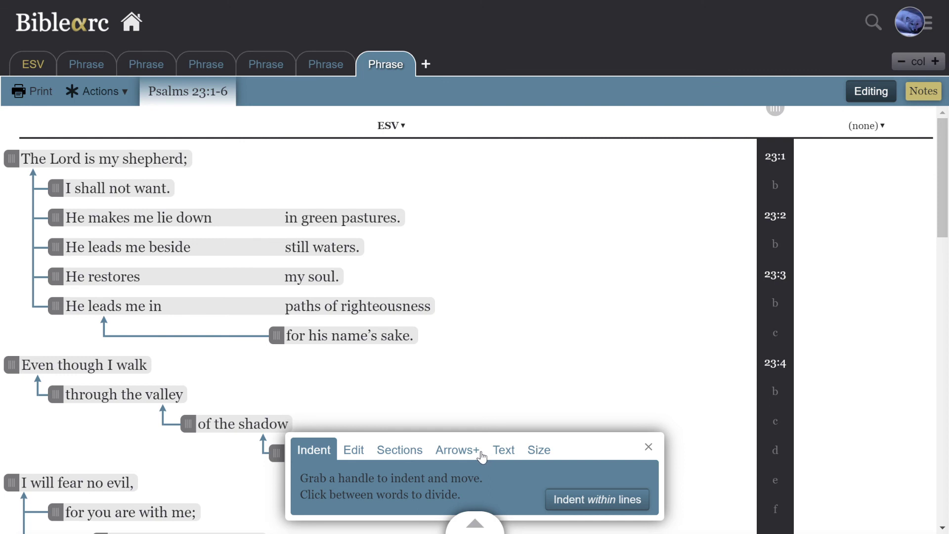
{"action": "left_click", "coordinate": [648, 446]}
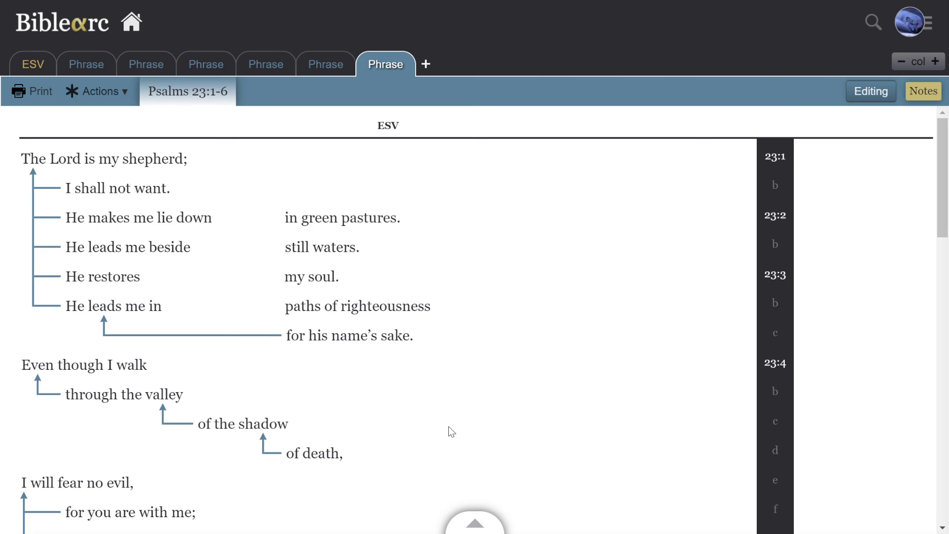
Look over the whole phrasing diagram from verse 1 to verse 6 without the editing handles
{"action": "scroll", "coordinate": [451, 430], "scroll_direction": "down", "scroll_amount": 3}
{"action": "scroll", "coordinate": [451, 424], "scroll_direction": "up", "scroll_amount": 3}
{"action": "scroll", "coordinate": [451, 419], "scroll_direction": "down", "scroll_amount": 8}
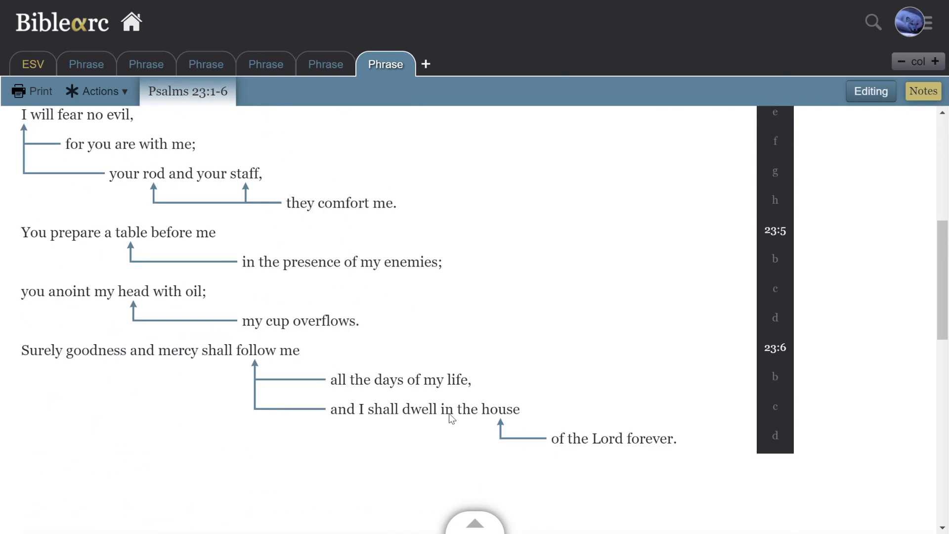
{"action": "scroll", "coordinate": [423, 456], "scroll_direction": "up", "scroll_amount": 8}
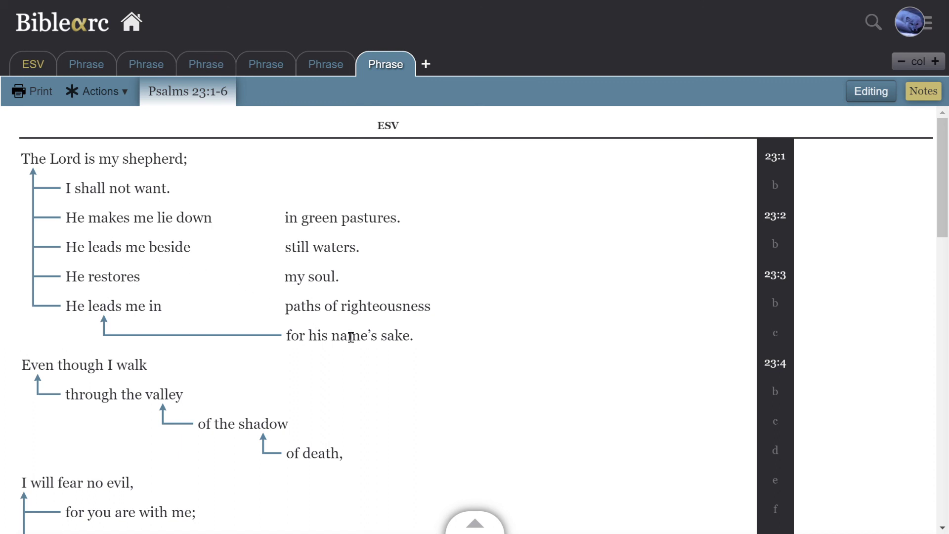
Read through the phrasing of verses 3 to 6, highlighting "for you are with me", "your rod and your staff" and "they comfort me" in verse 4
{"action": "scroll", "coordinate": [370, 338], "scroll_direction": "down", "scroll_amount": 2}
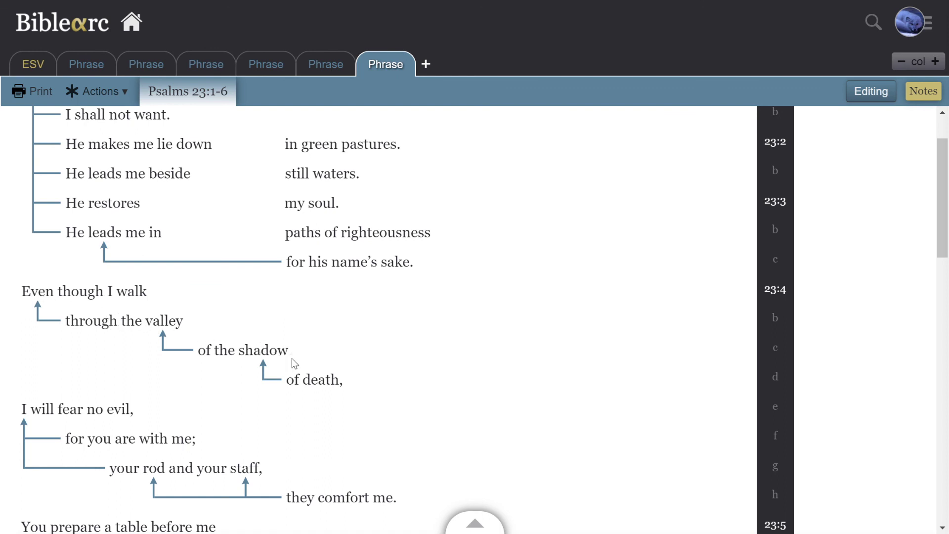
{"action": "scroll", "coordinate": [292, 358], "scroll_direction": "down", "scroll_amount": 1}
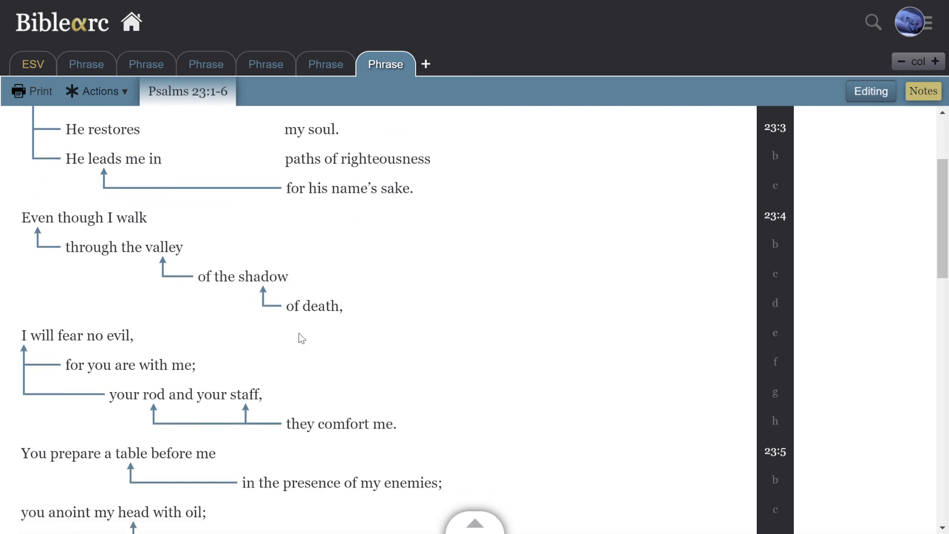
{"action": "scroll", "coordinate": [296, 334], "scroll_direction": "down", "scroll_amount": 1}
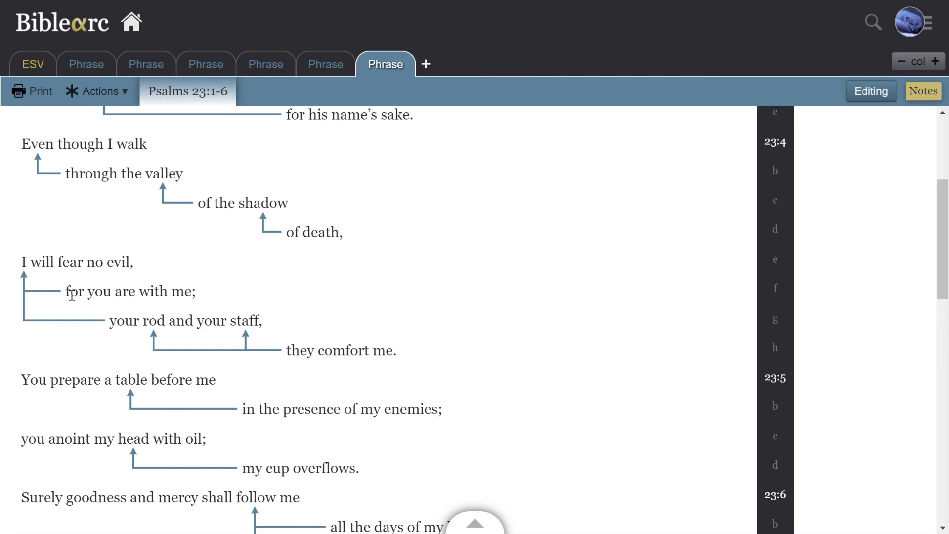
{"action": "left_click_drag", "start_coordinate": [70, 295], "coordinate": [187, 292]}
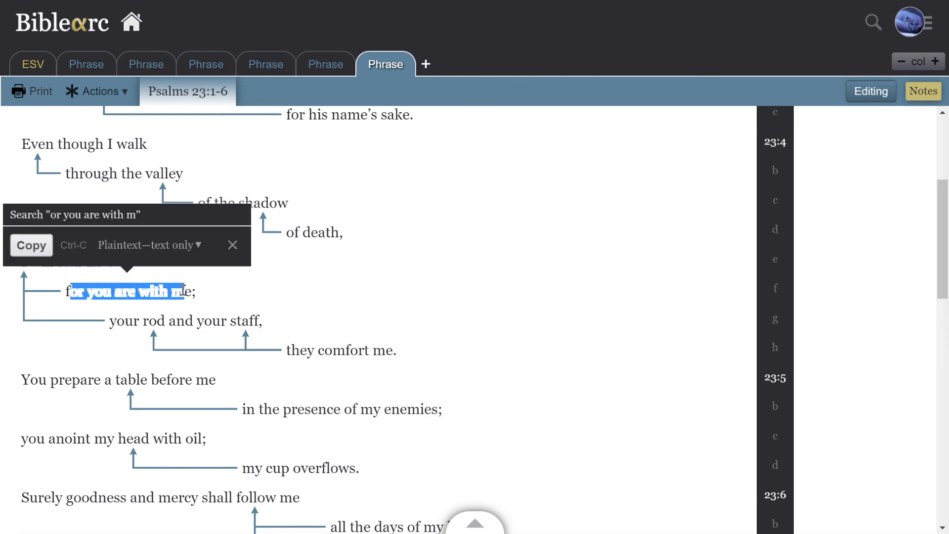
{"action": "left_click", "coordinate": [187, 291]}
{"action": "left_click_drag", "start_coordinate": [117, 321], "coordinate": [233, 322]}
{"action": "left_click", "coordinate": [298, 339]}
{"action": "left_click_drag", "start_coordinate": [315, 350], "coordinate": [394, 352]}
{"action": "scroll", "coordinate": [394, 352], "scroll_direction": "down", "scroll_amount": 1}
{"action": "left_click", "coordinate": [400, 350]}
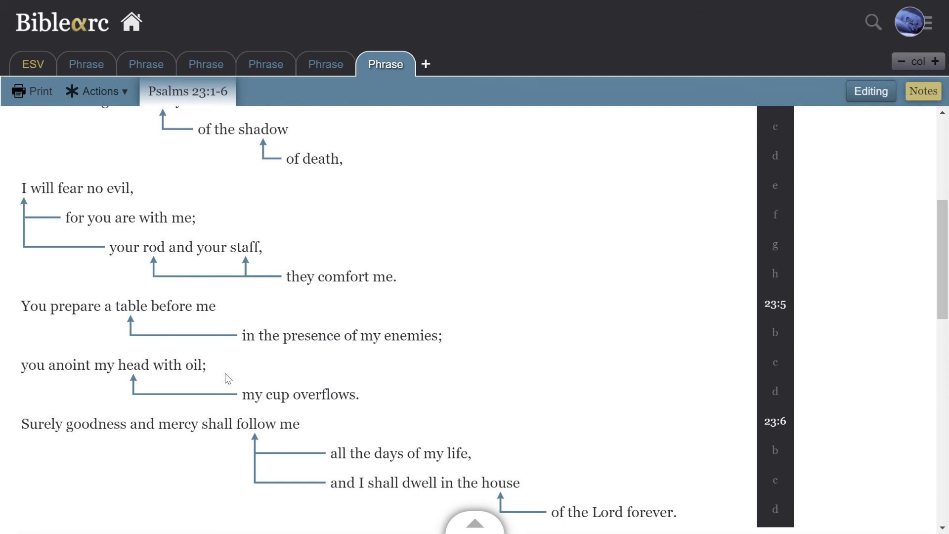
{"action": "scroll", "coordinate": [344, 389], "scroll_direction": "down", "scroll_amount": 1}
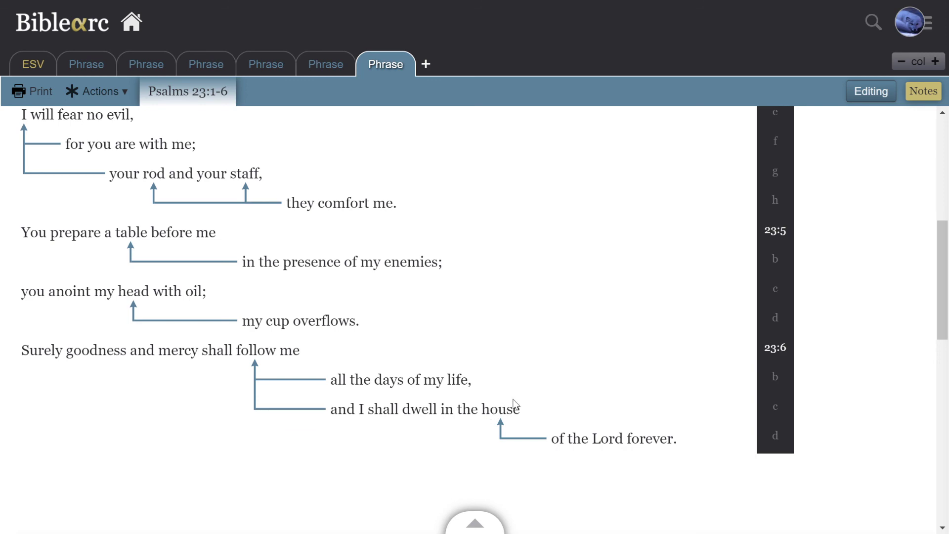
{"action": "scroll", "coordinate": [544, 392], "scroll_direction": "up", "scroll_amount": 8}
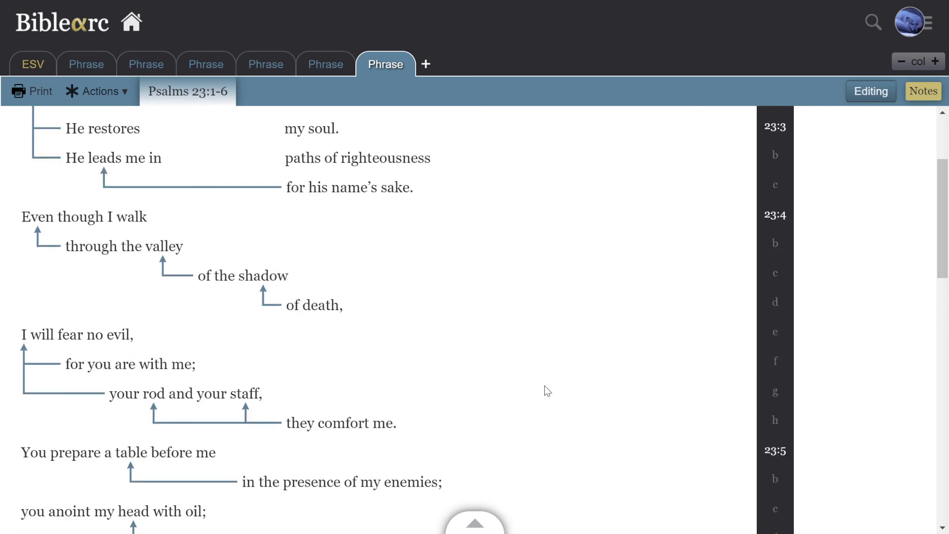